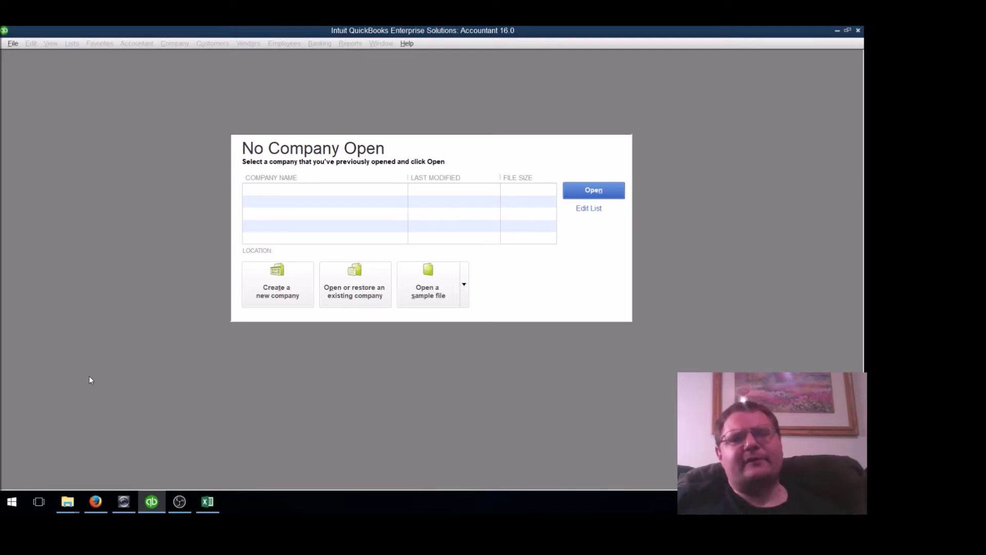
Start an Express Start company with business name 'Smith's Landscaping Company Inc.'
click(280, 291)
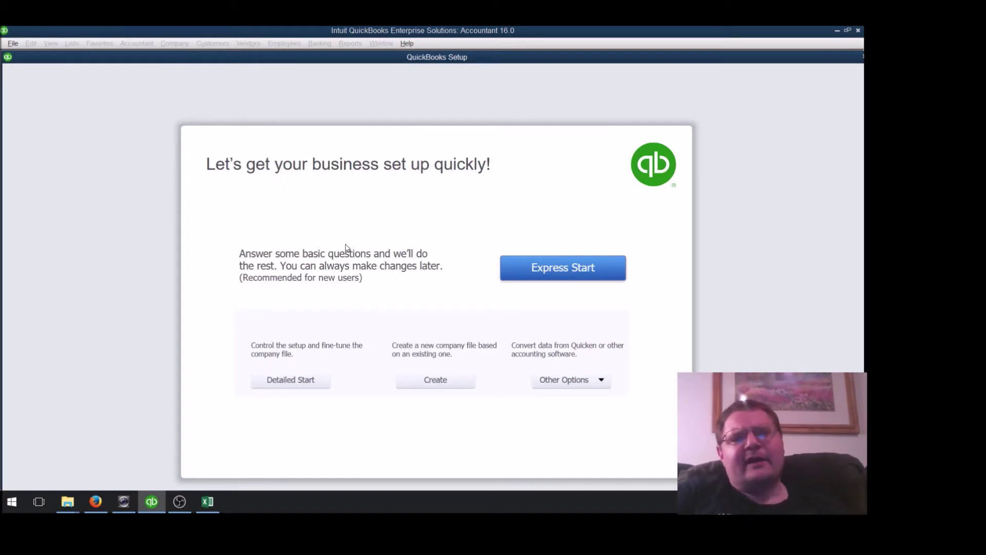
click(572, 269)
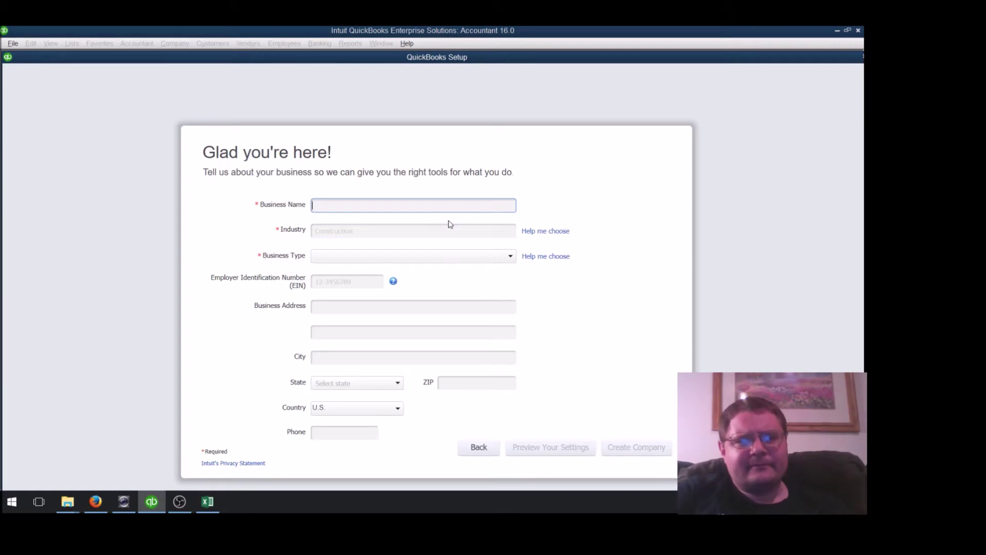
text(Smith's Landscaping)
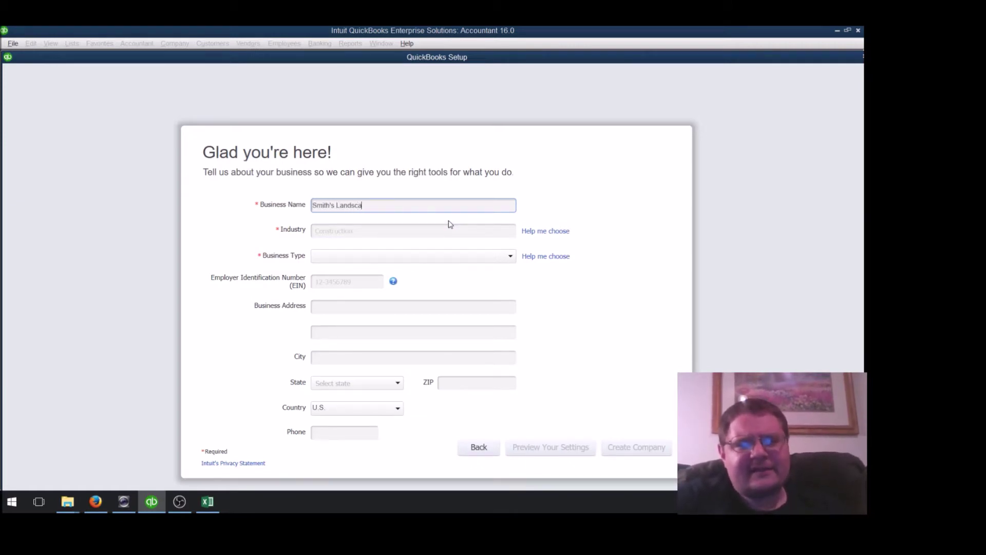
text( Company)
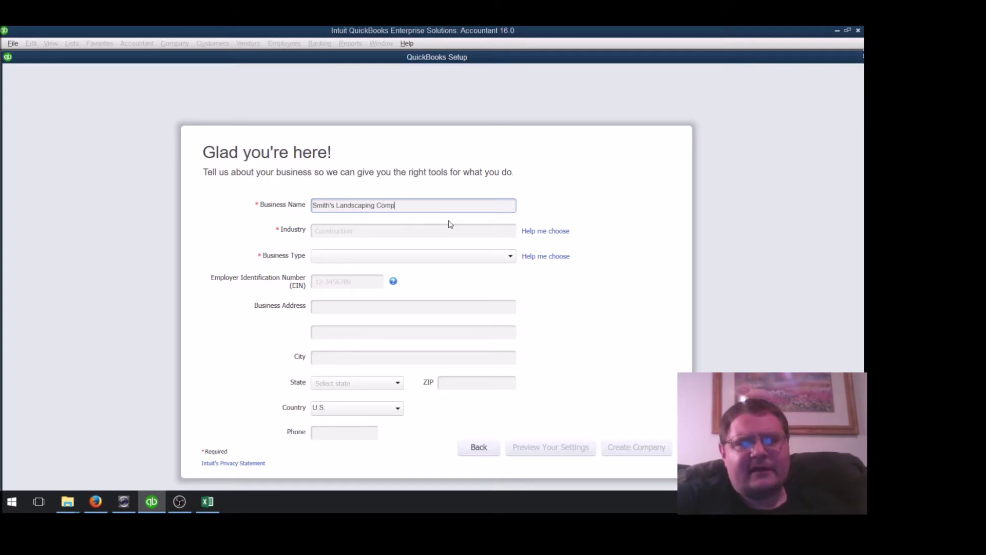
key(BackSpace)
text(y Inv)
key(BackSpace)
text(c.)
Set the industry to Lawn Care or Landscaping
click(442, 231)
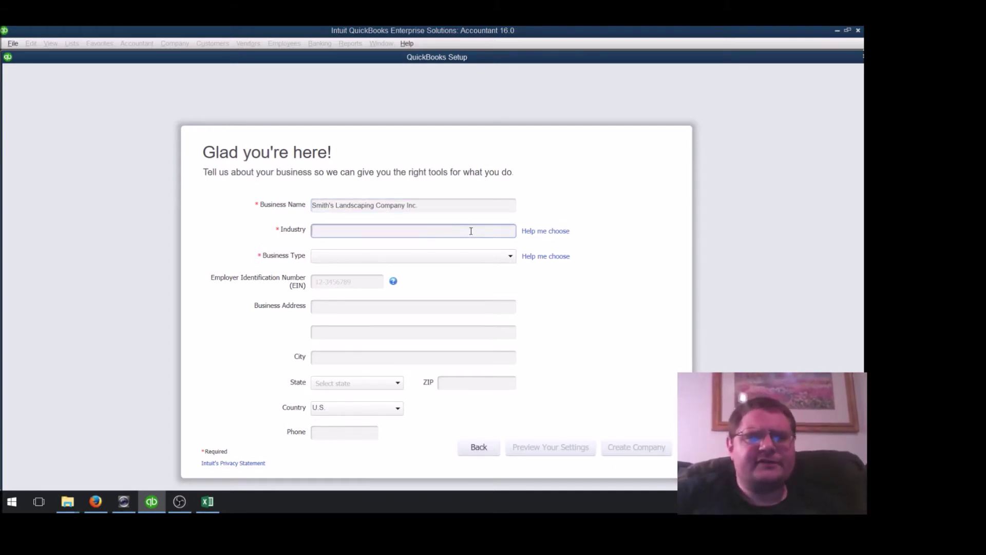
text(L)
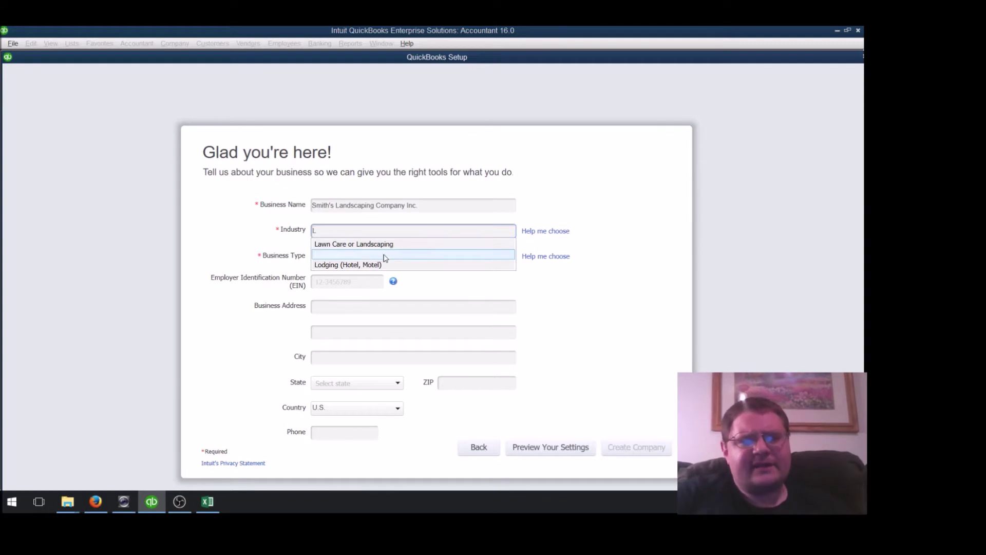
click(396, 244)
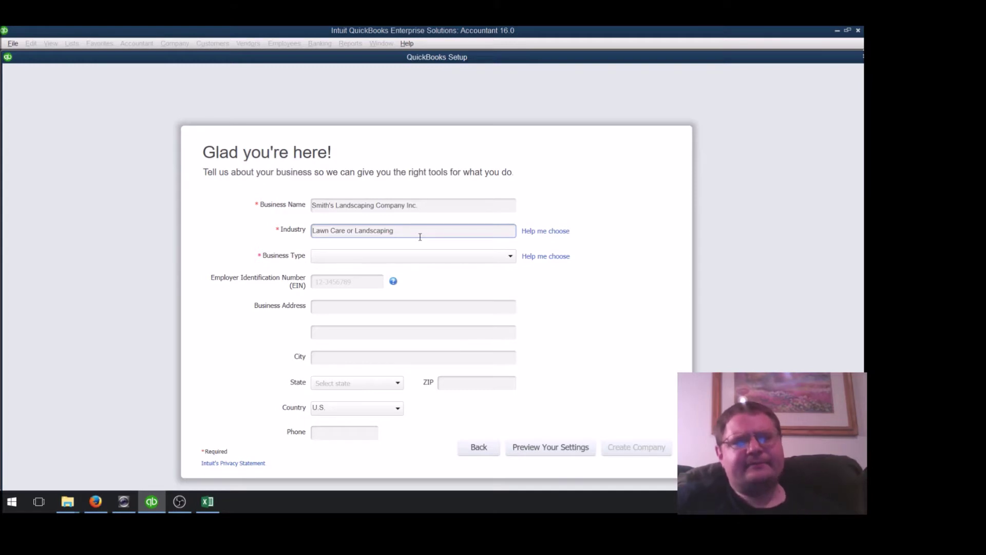
Set both Business Type and Industry to Other / None
click(415, 257)
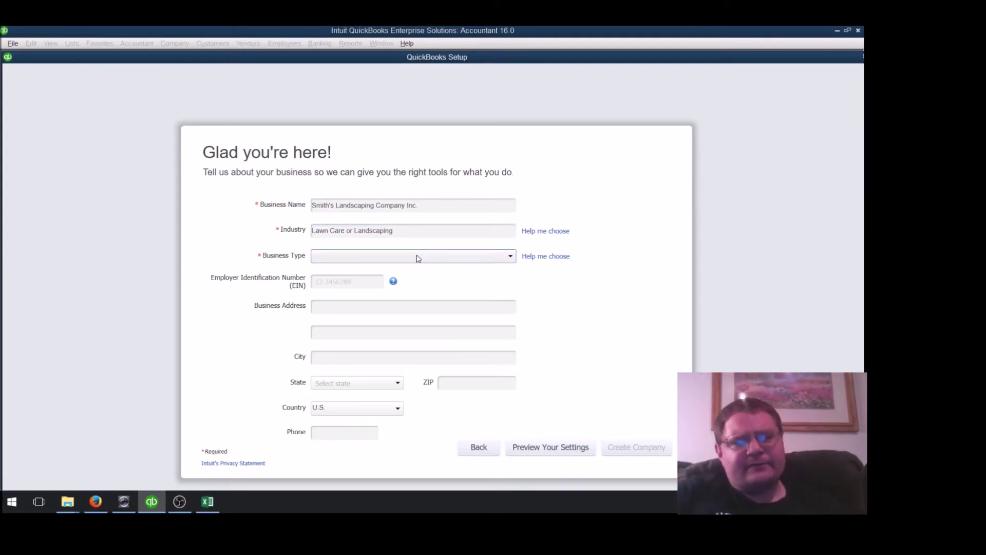
click(419, 257)
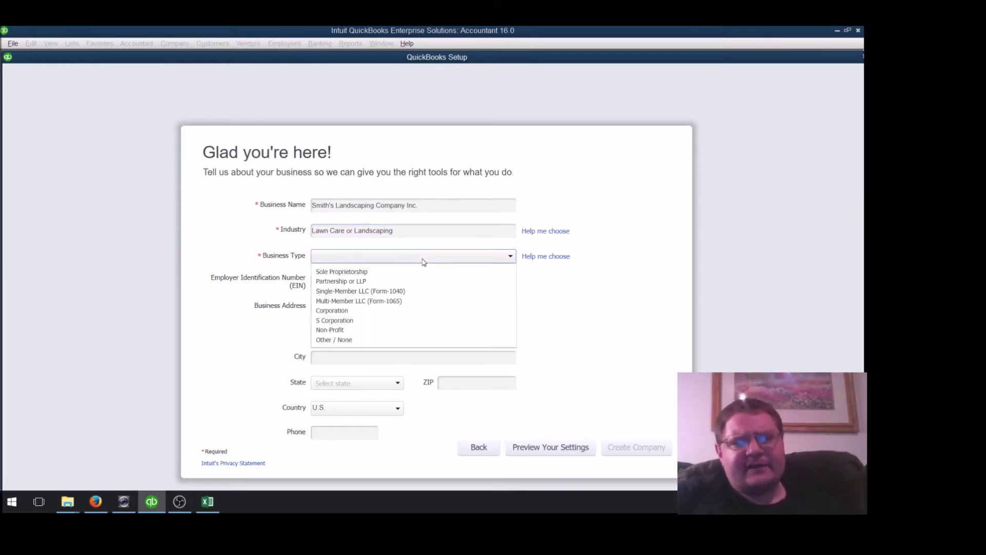
click(358, 340)
click(429, 227)
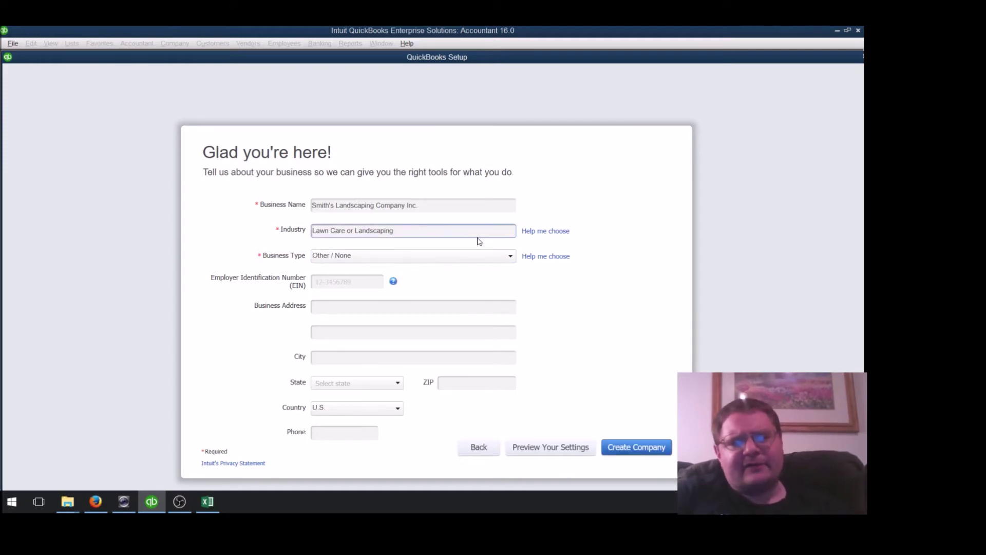
drag(465, 230, 274, 241)
text(O)
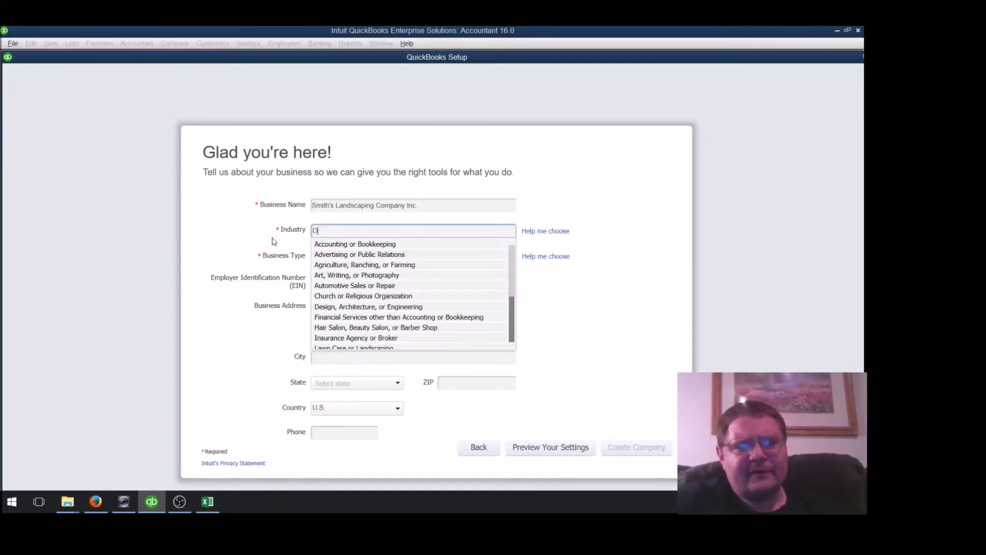
scroll(510, 334, down, 3)
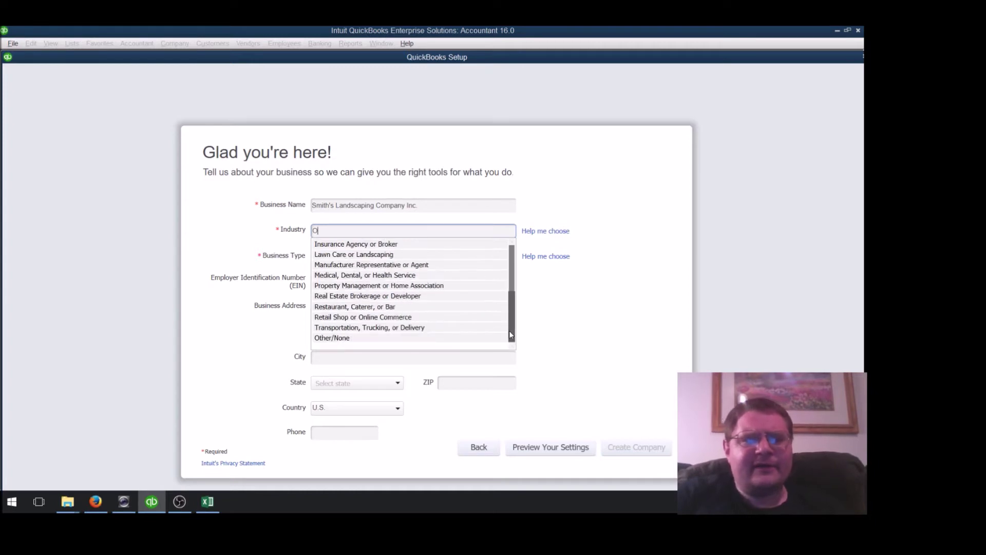
click(384, 339)
Fill in the employer ID, business street address, city, state, ZIP code and phone number
click(374, 285)
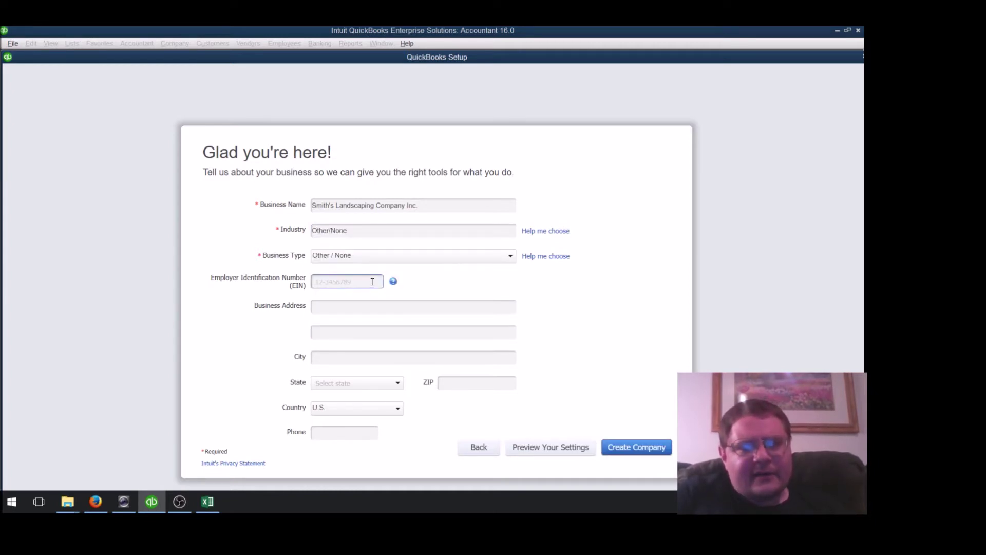
text(12-324567)
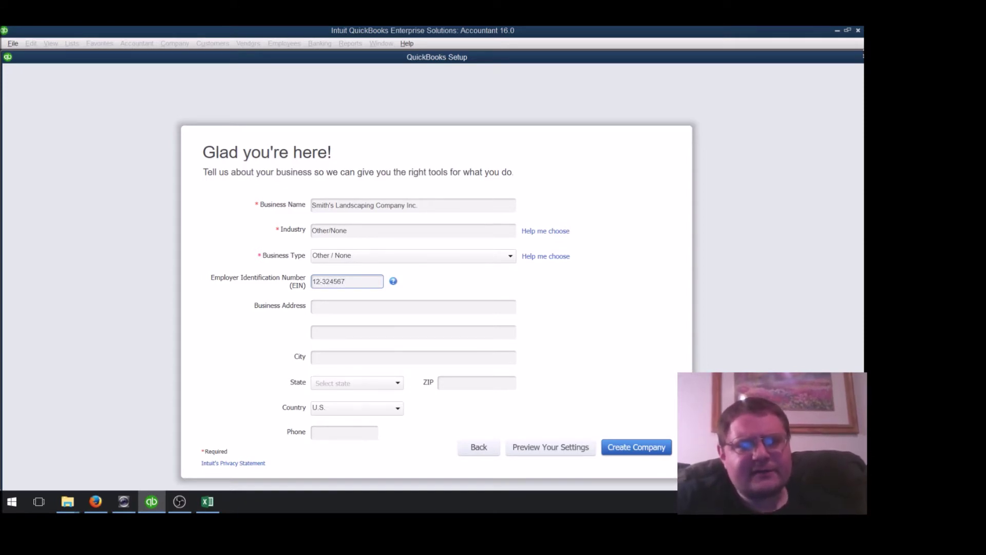
click(357, 304)
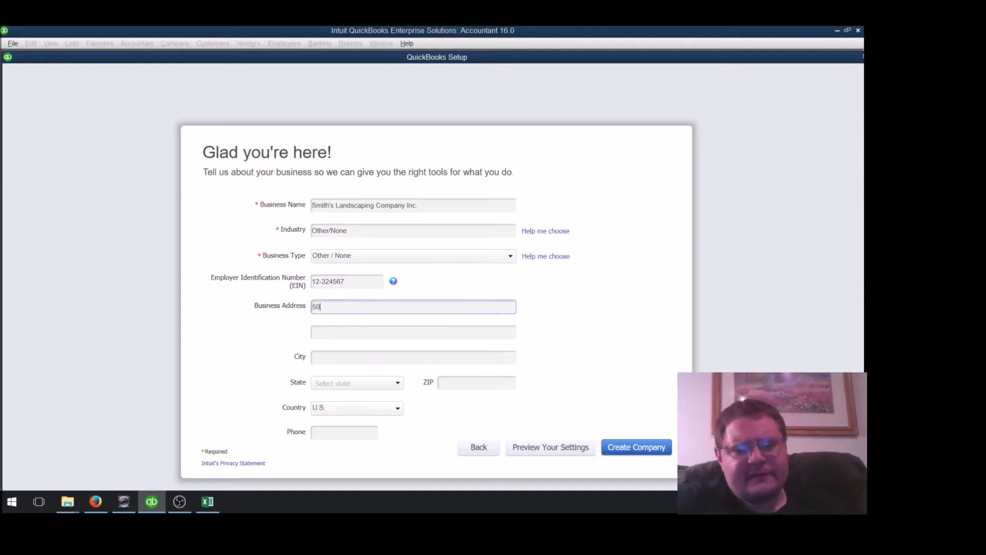
key(Tab)
key(Tab)
text(Old Town)
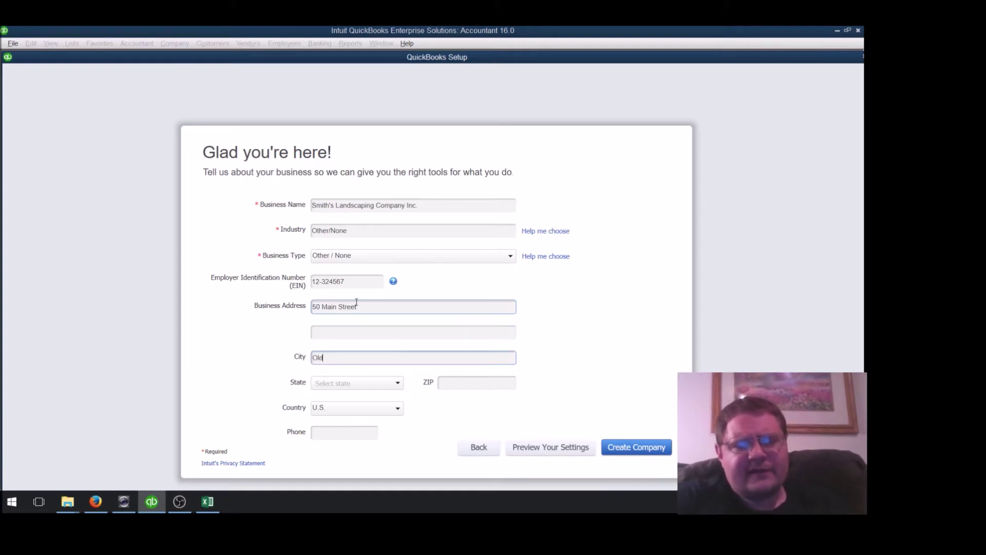
key(Tab)
text(MA)
key(Tab)
text(044)
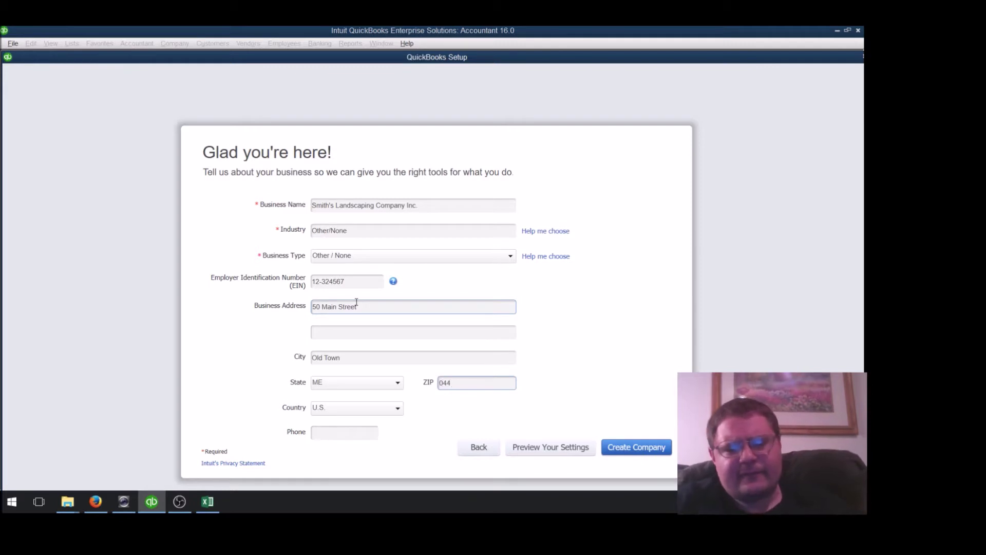
text(68)
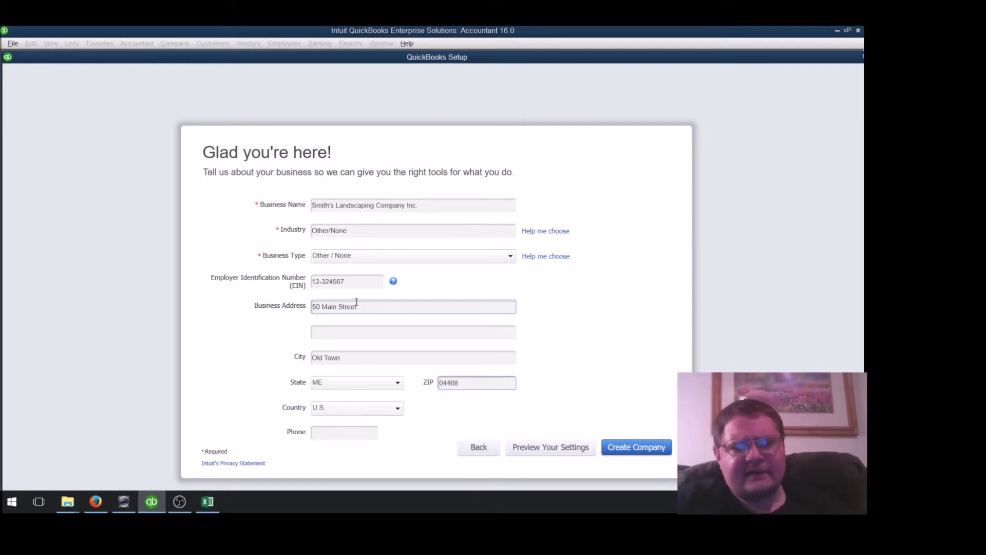
click(315, 432)
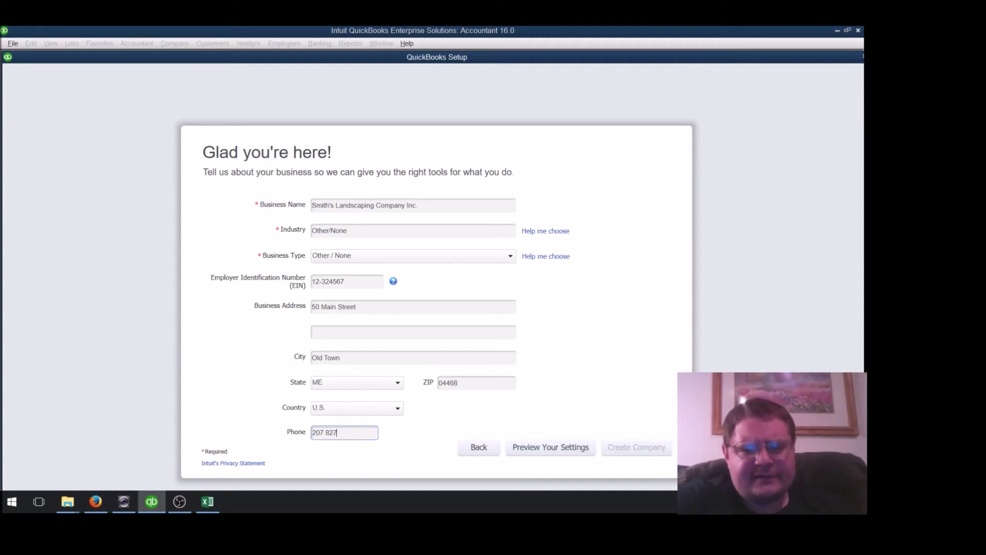
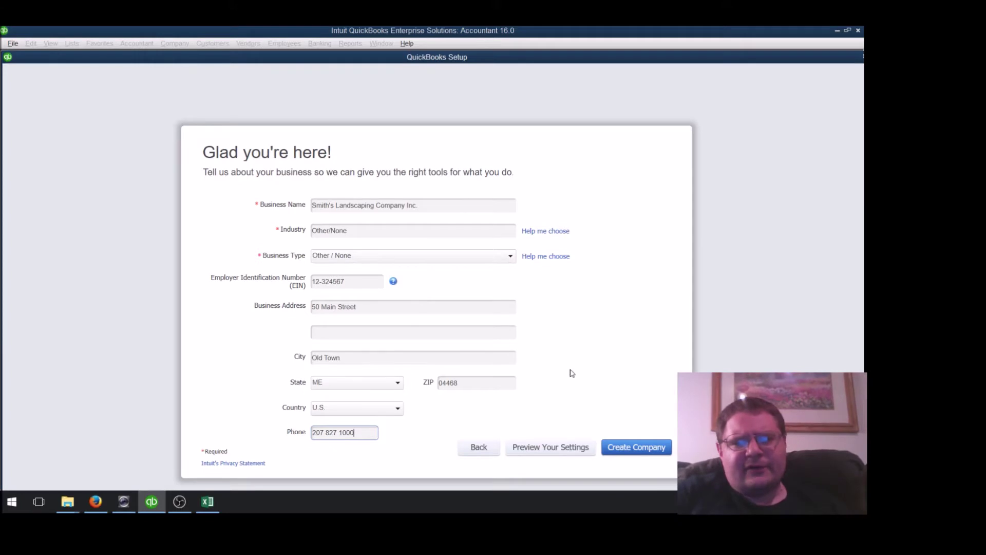
Create the Smith's Landscaping Company Inc. company file from the entered details
click(640, 445)
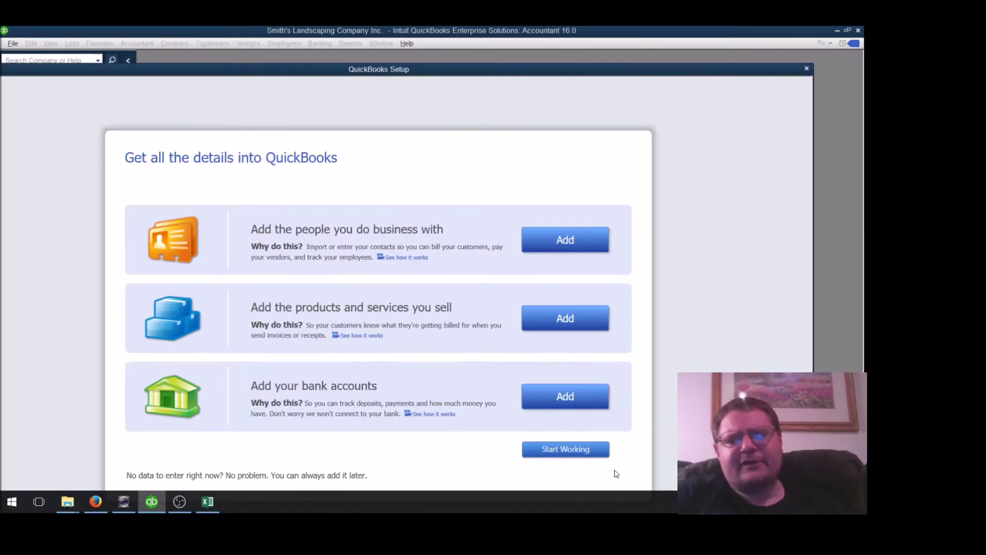
Close the setup window, collapse My Shortcuts and maximize the Home page
click(806, 69)
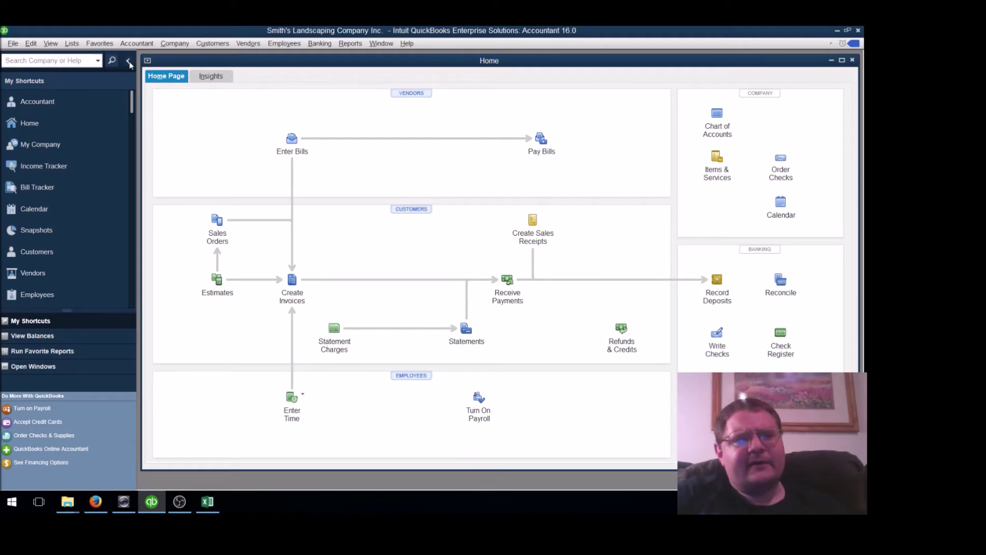
click(129, 62)
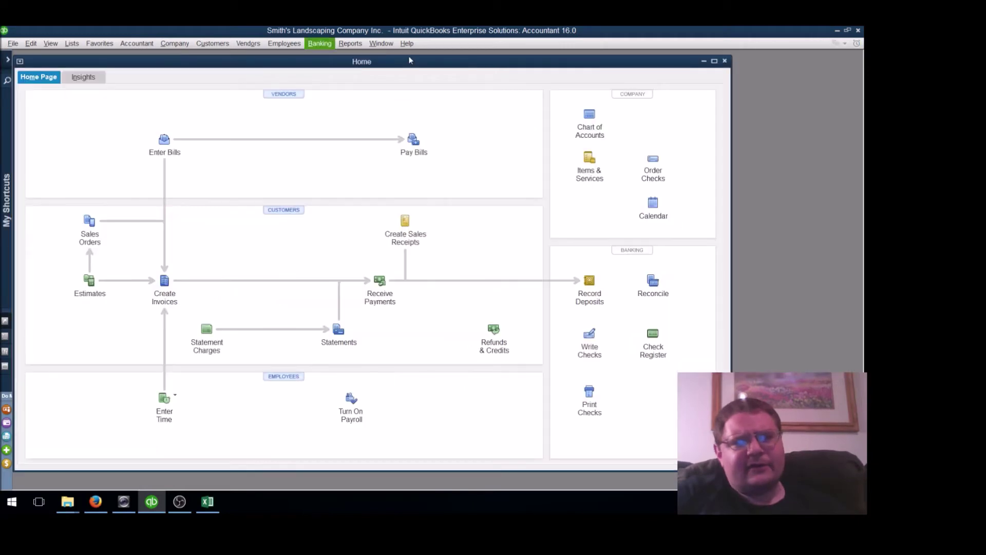
double_click(634, 65)
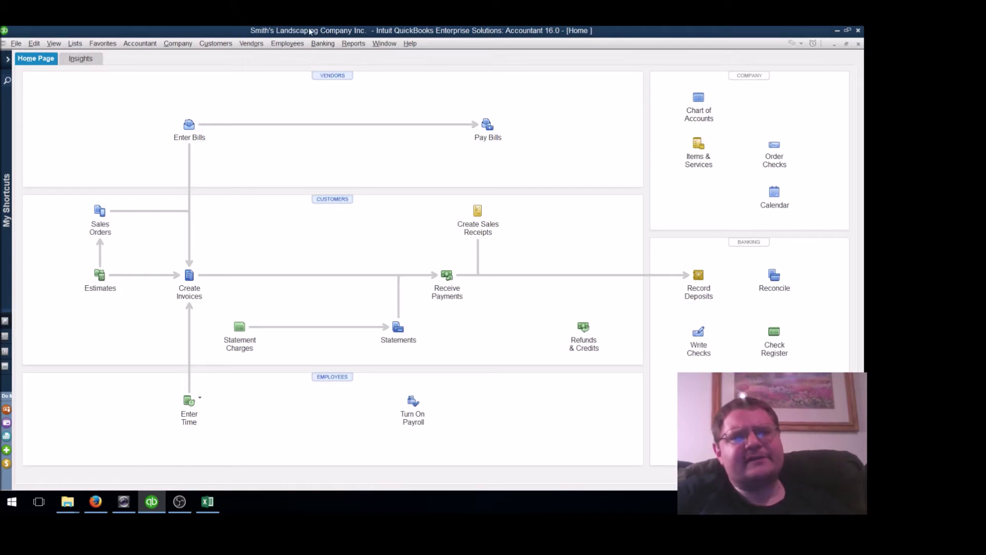
Enable 'Use account numbers' in the Accounting company preferences, triggering the save prompt
click(34, 44)
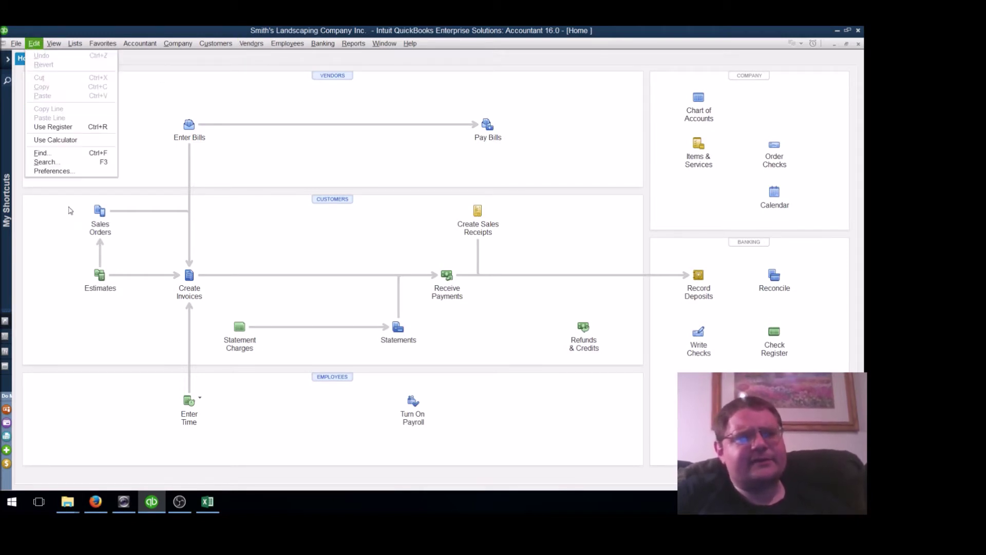
click(86, 172)
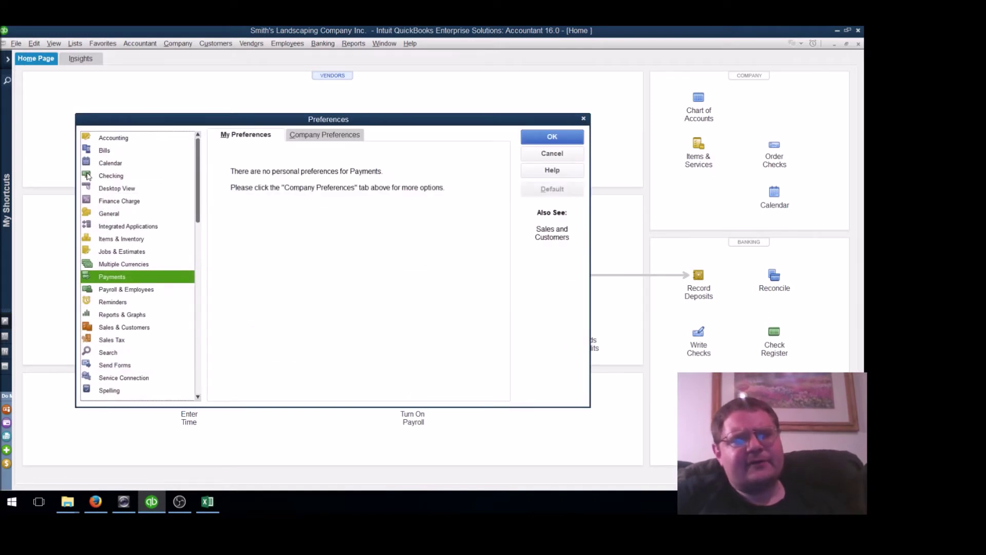
click(143, 139)
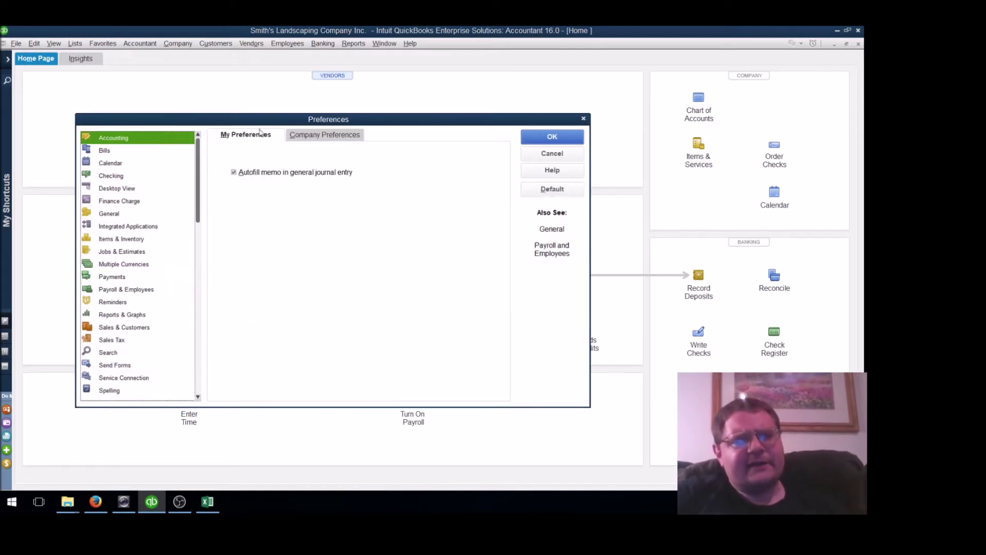
click(317, 136)
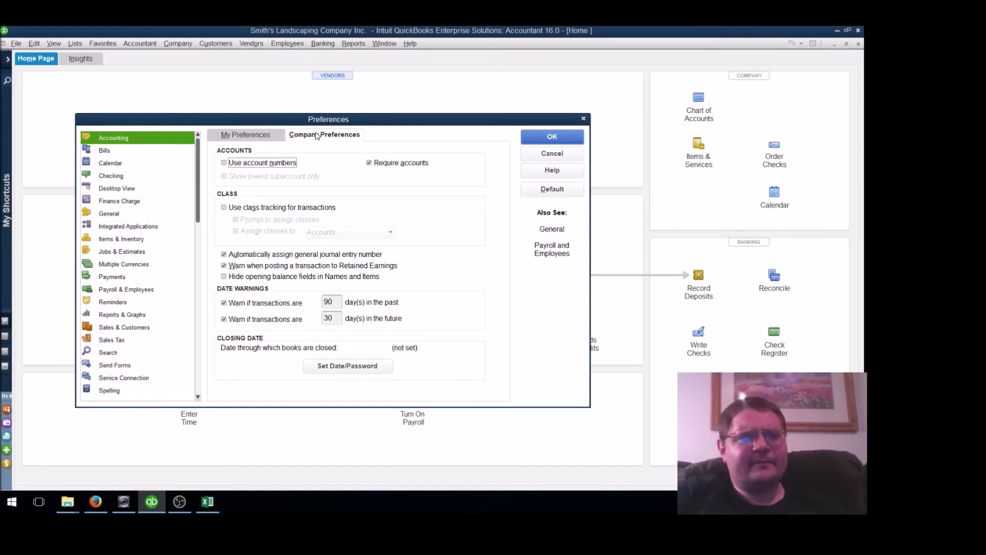
click(268, 165)
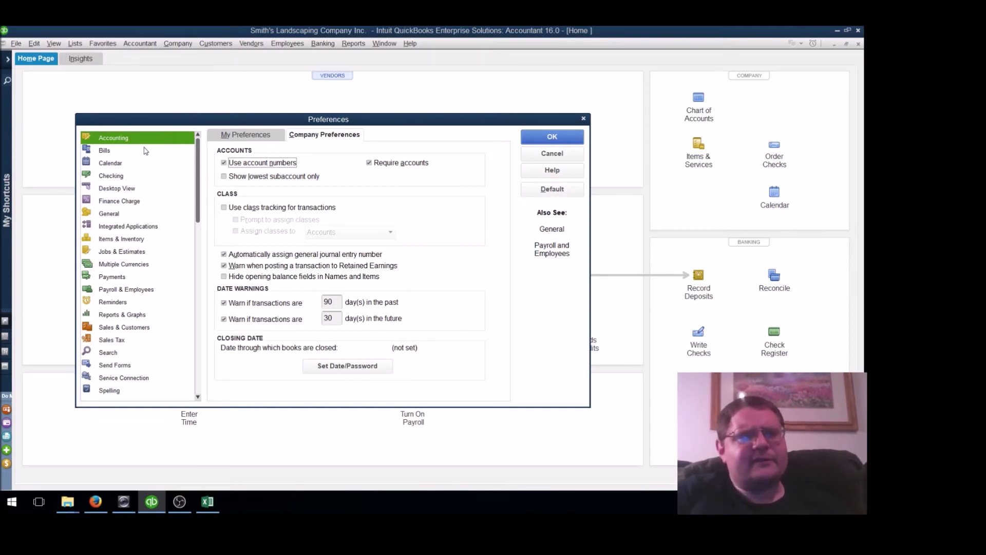
click(134, 151)
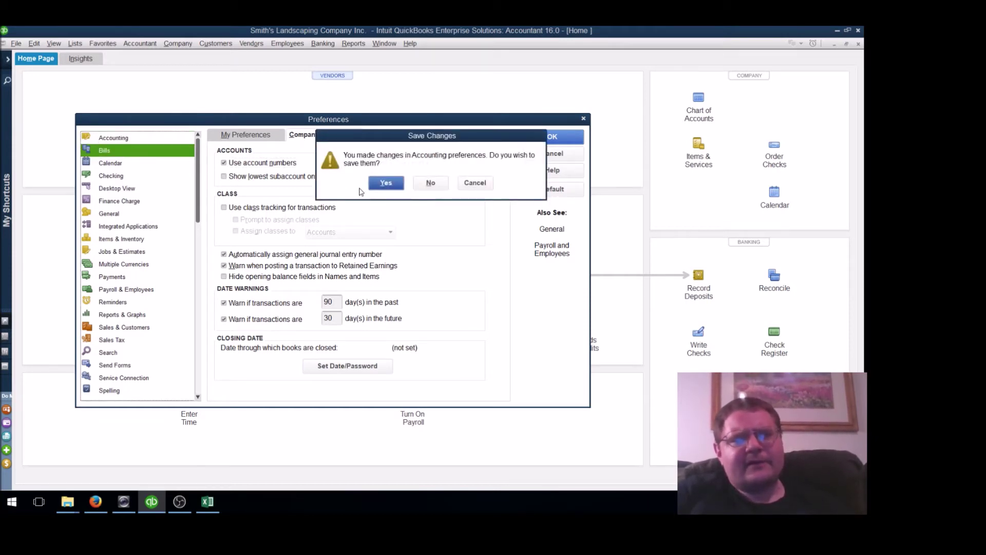
Save the account-number change and show Desktop View's company preferences
click(385, 183)
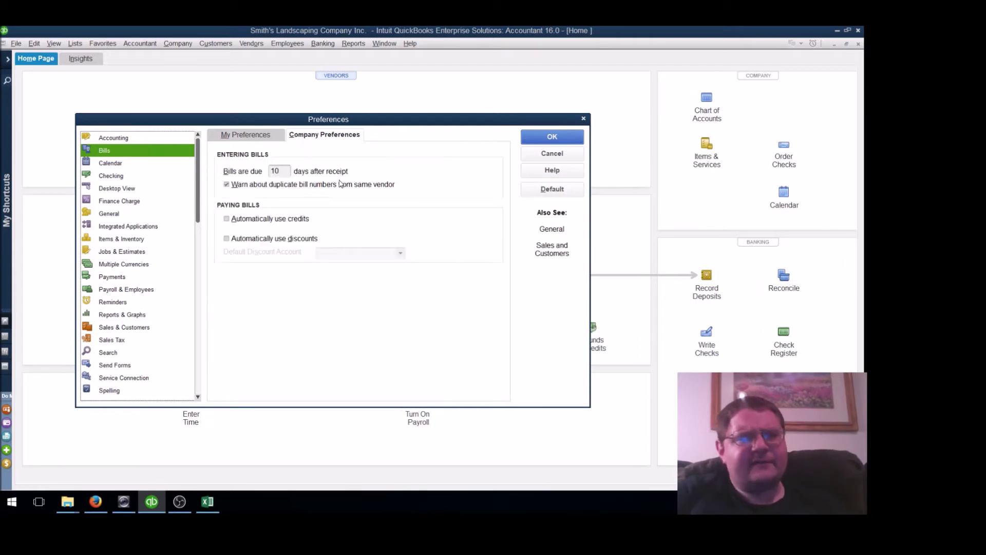
click(126, 189)
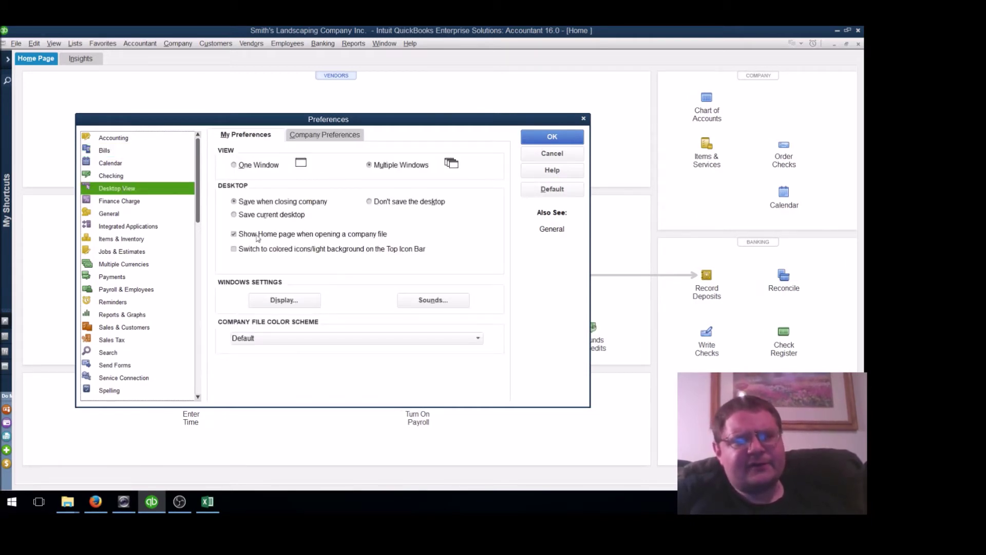
click(307, 134)
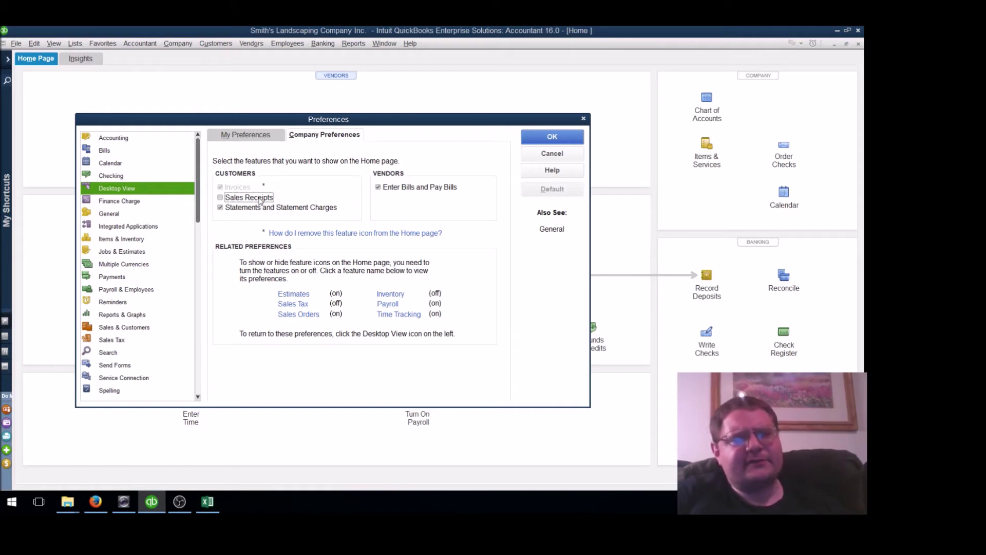
Turn off estimates in Jobs & Estimates preferences and save the change
click(297, 294)
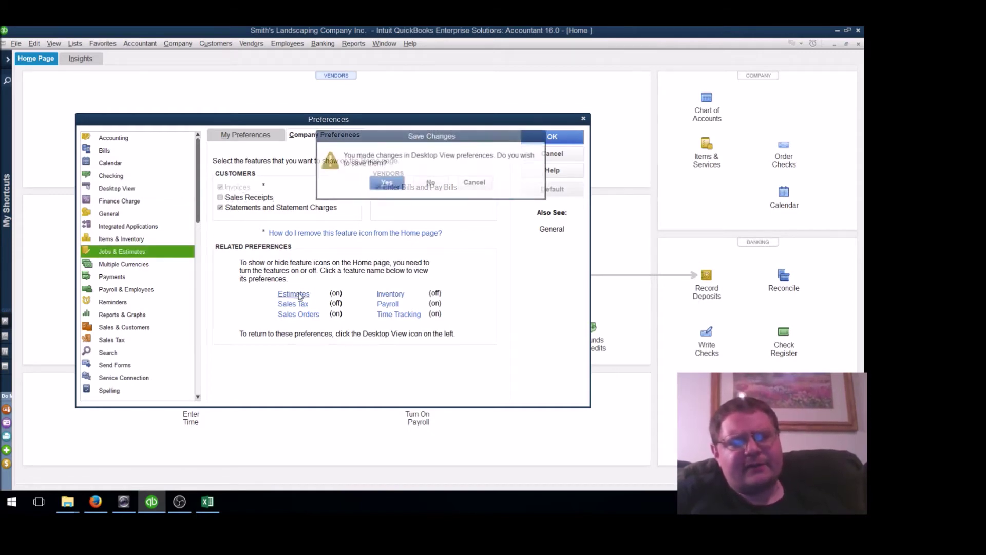
click(381, 186)
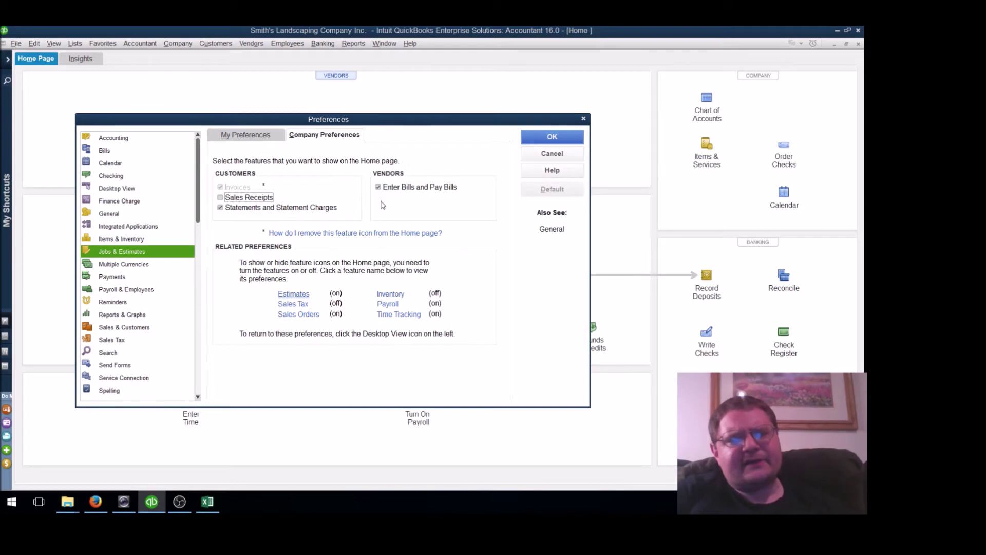
click(433, 184)
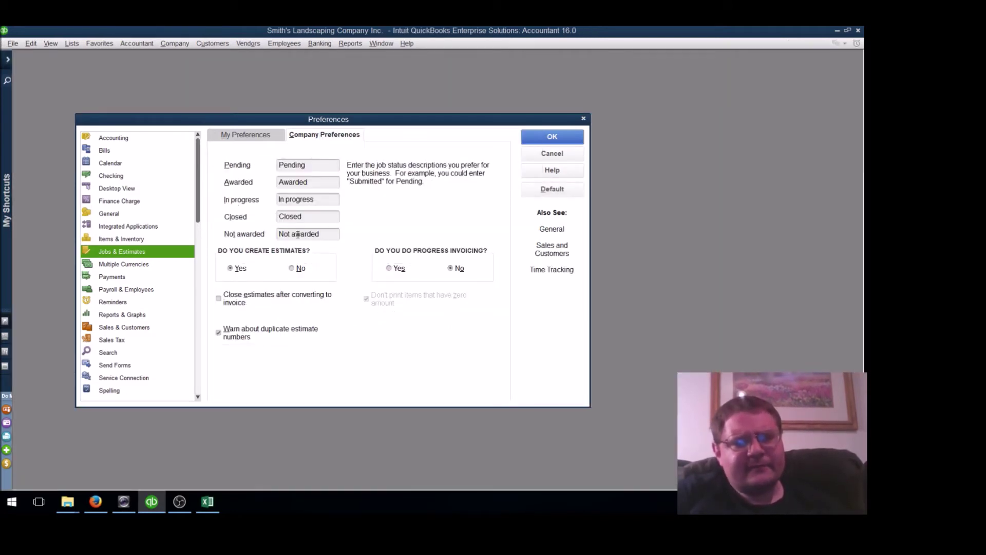
click(293, 269)
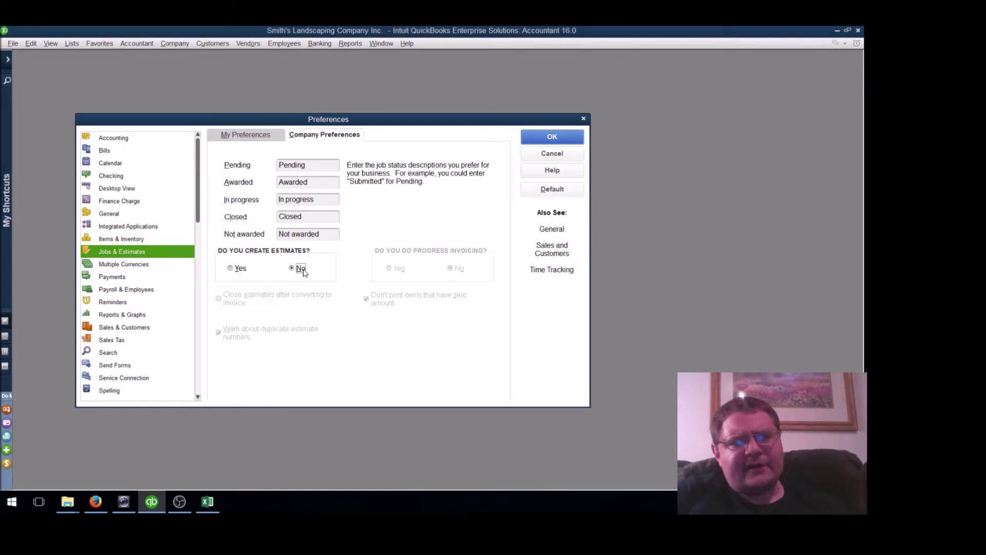
click(239, 144)
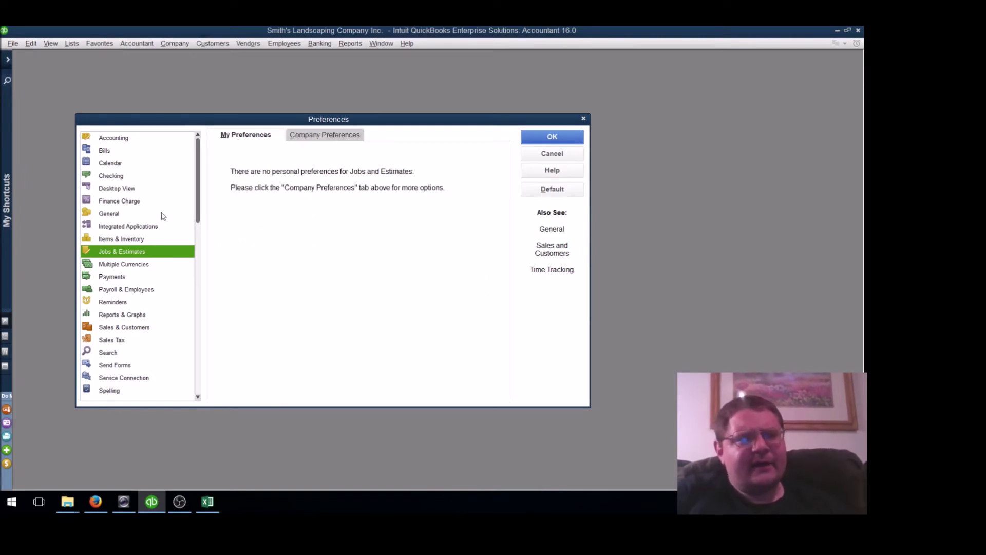
click(128, 190)
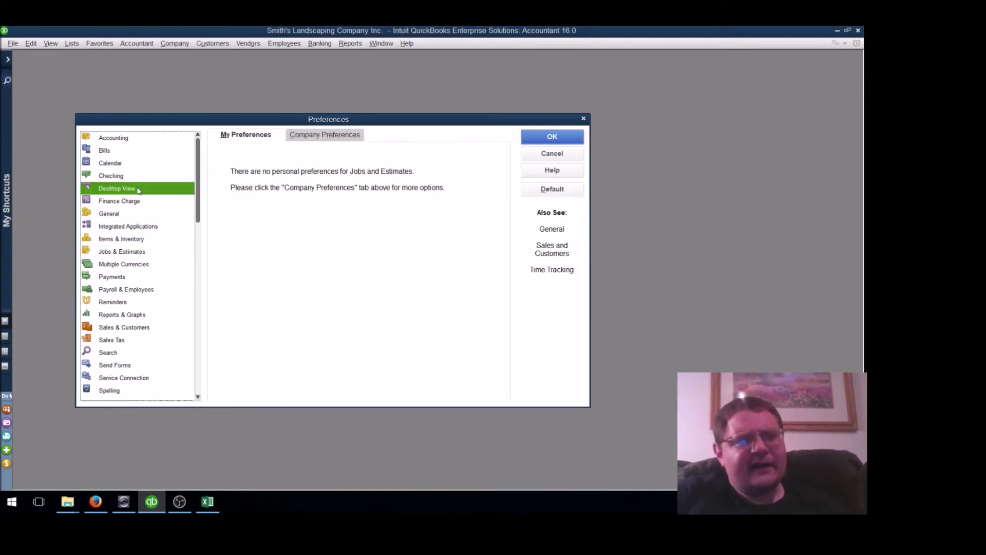
click(383, 184)
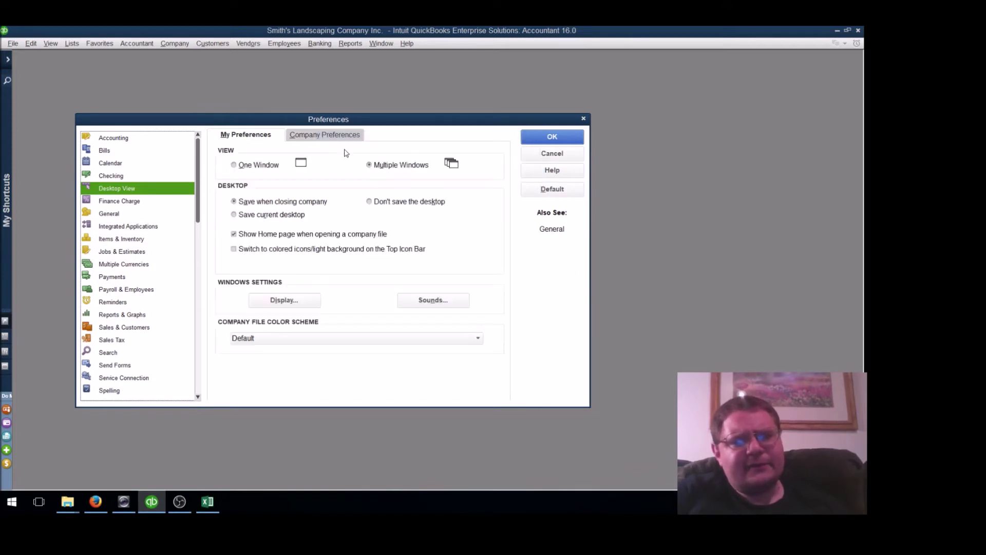
click(325, 137)
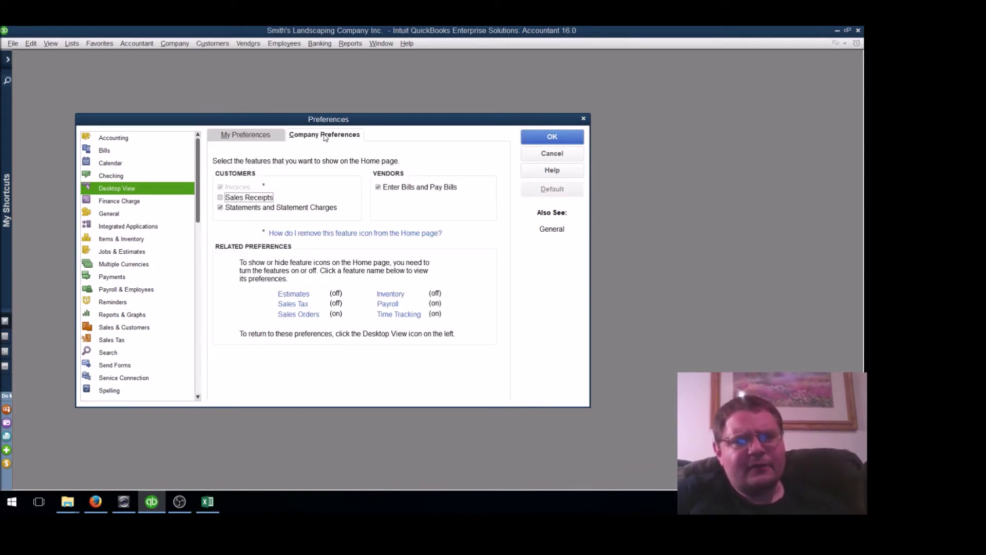
Disable sales orders in Sales & Customers preferences and save the change
click(309, 315)
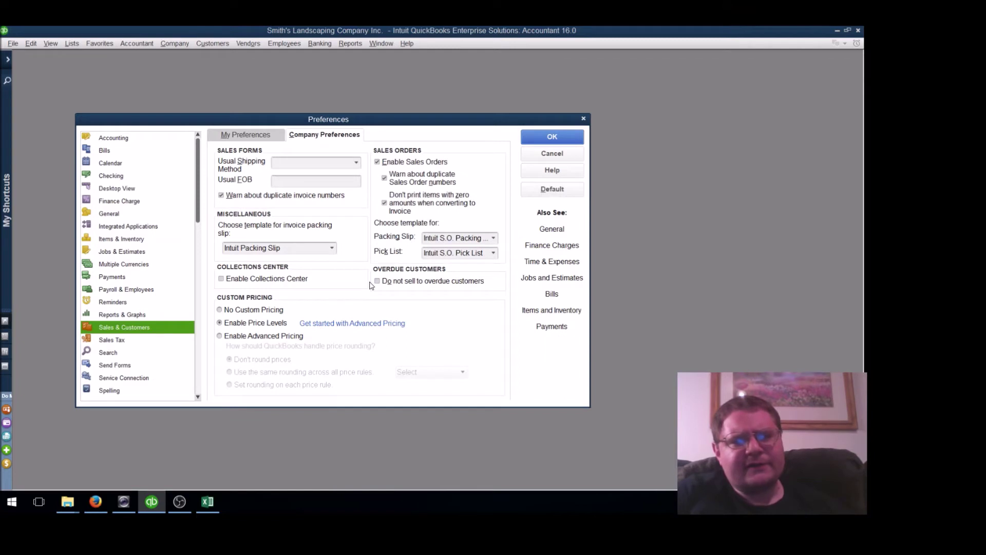
click(397, 161)
click(261, 138)
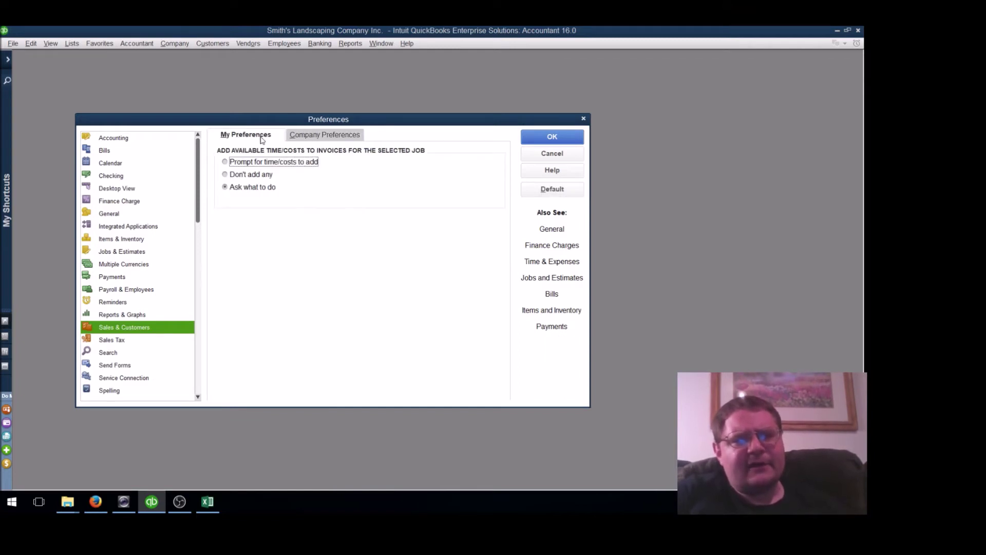
click(116, 188)
click(385, 183)
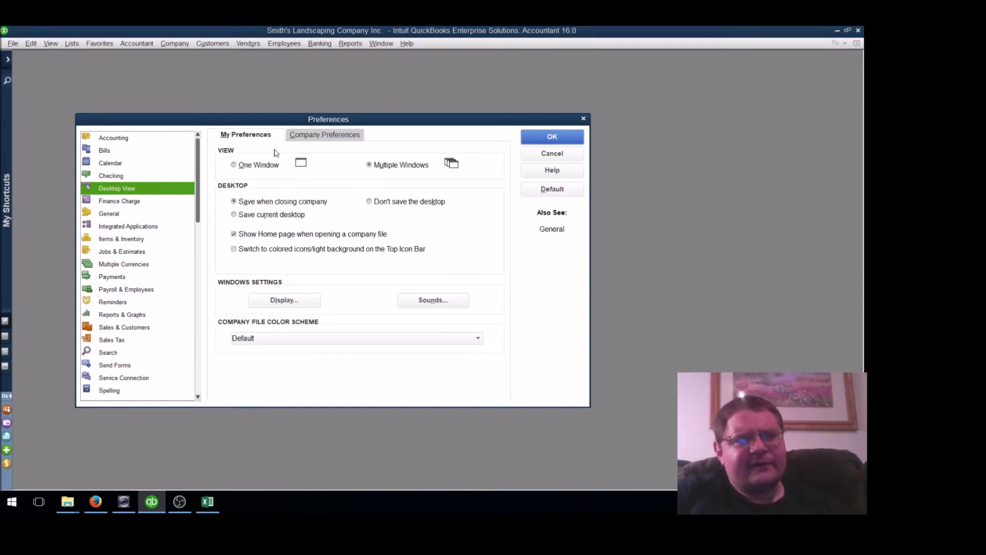
click(302, 136)
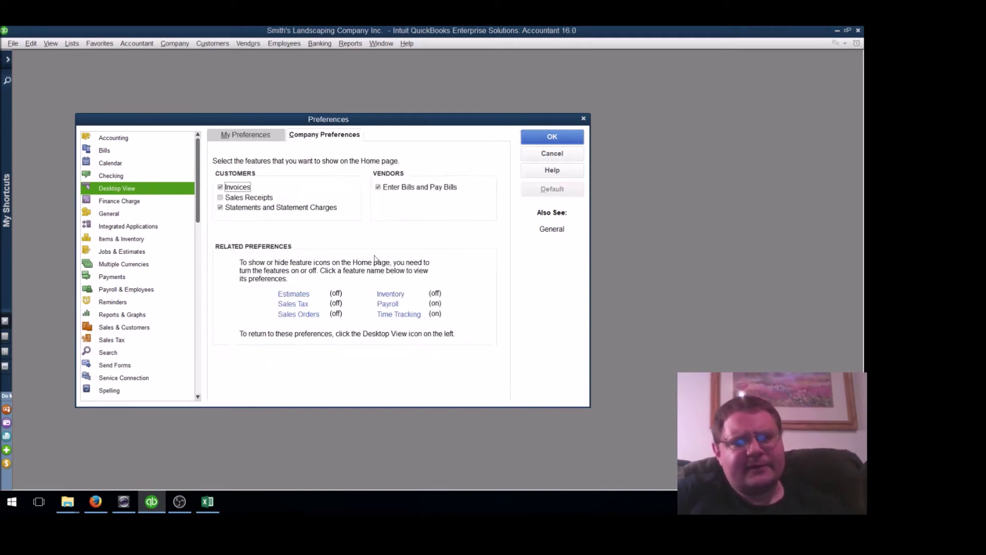
Set payroll to No payroll and save the Payroll & Employees change
click(387, 304)
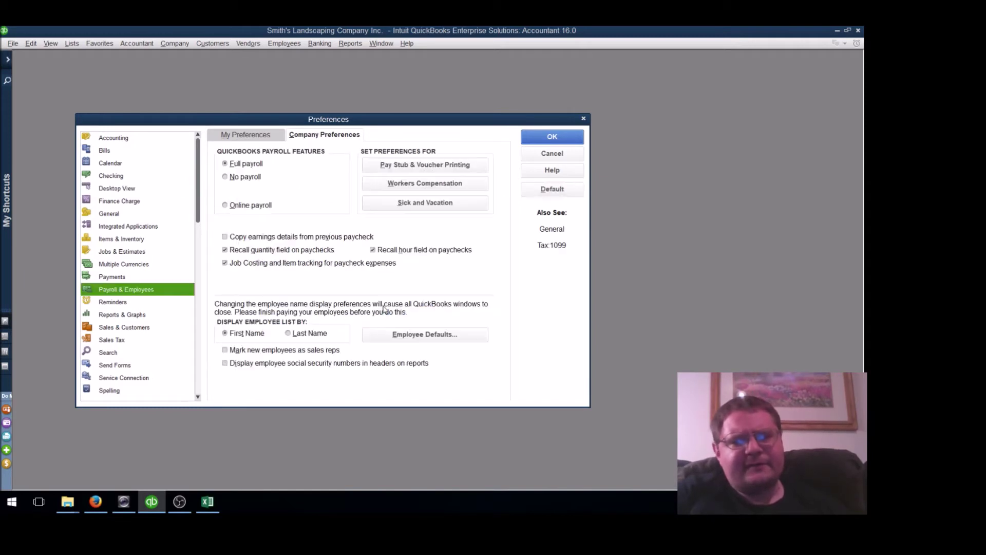
click(236, 177)
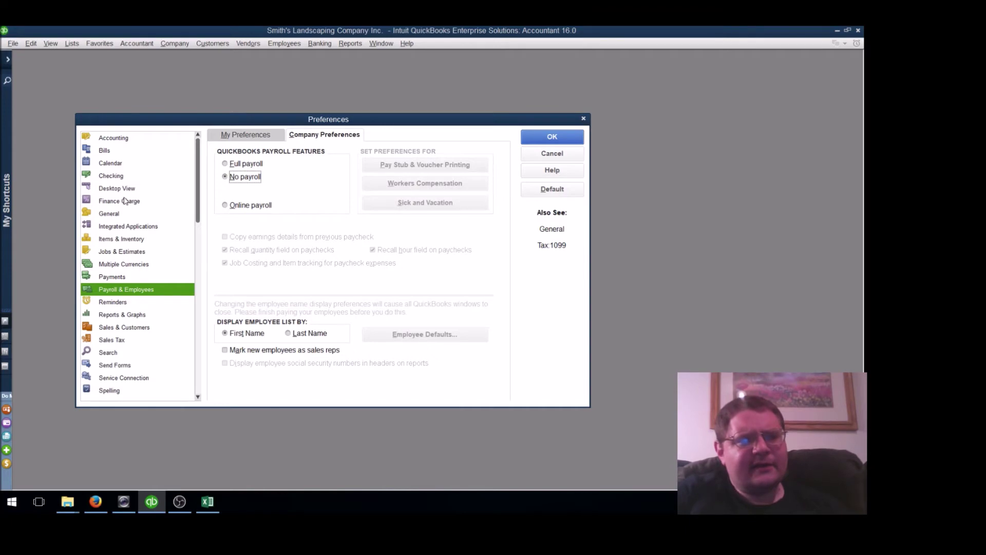
click(127, 189)
click(388, 184)
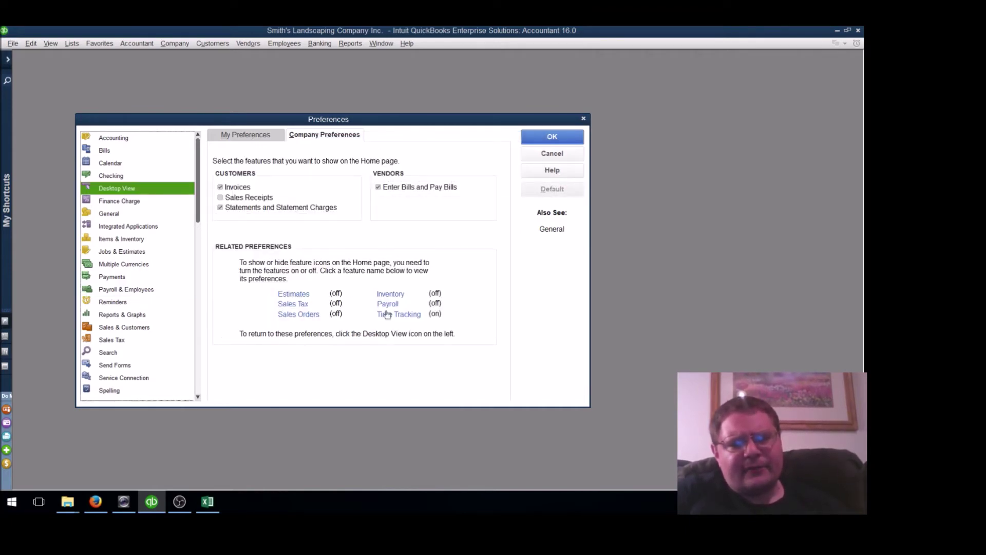
Turn time tracking off and save the Time & Expenses change
click(392, 315)
click(336, 183)
click(236, 137)
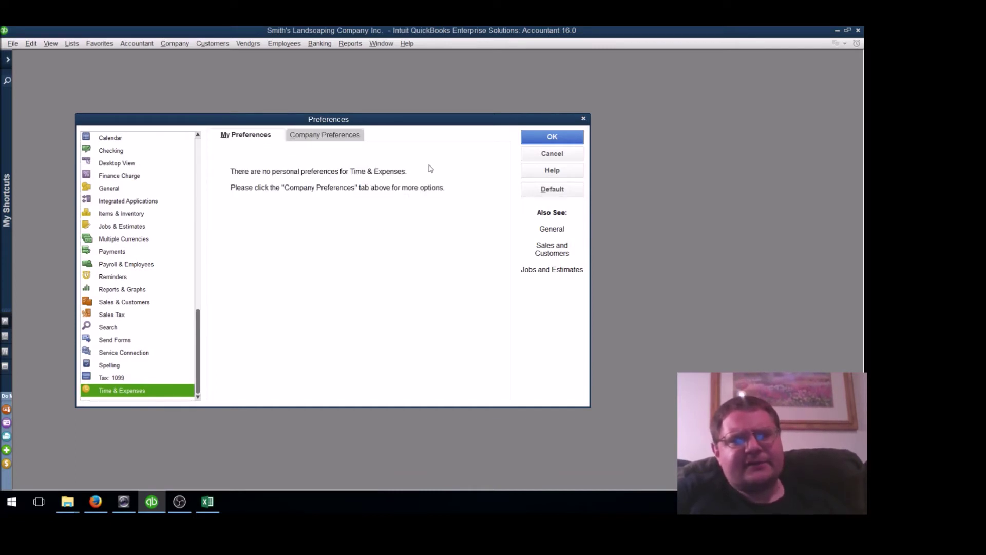
click(149, 165)
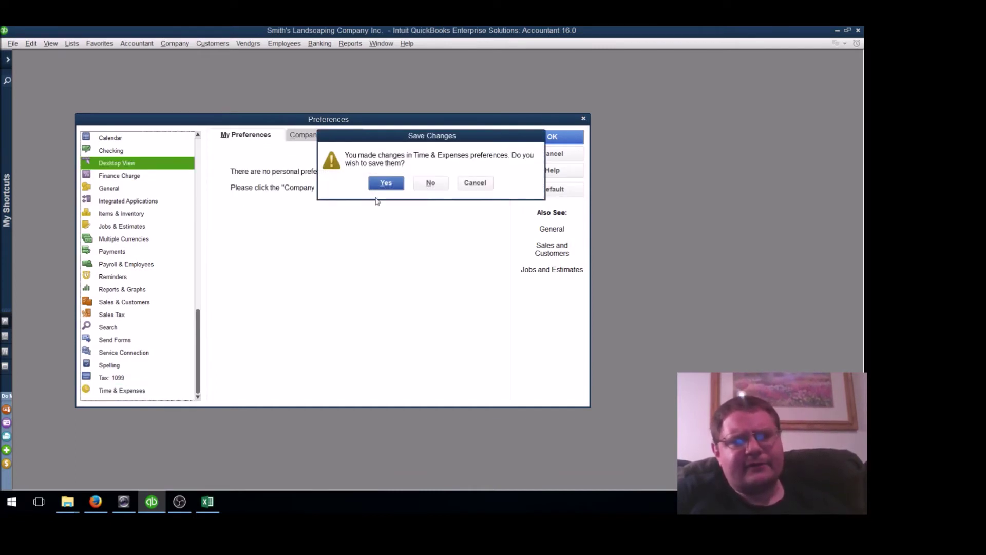
click(385, 185)
click(326, 135)
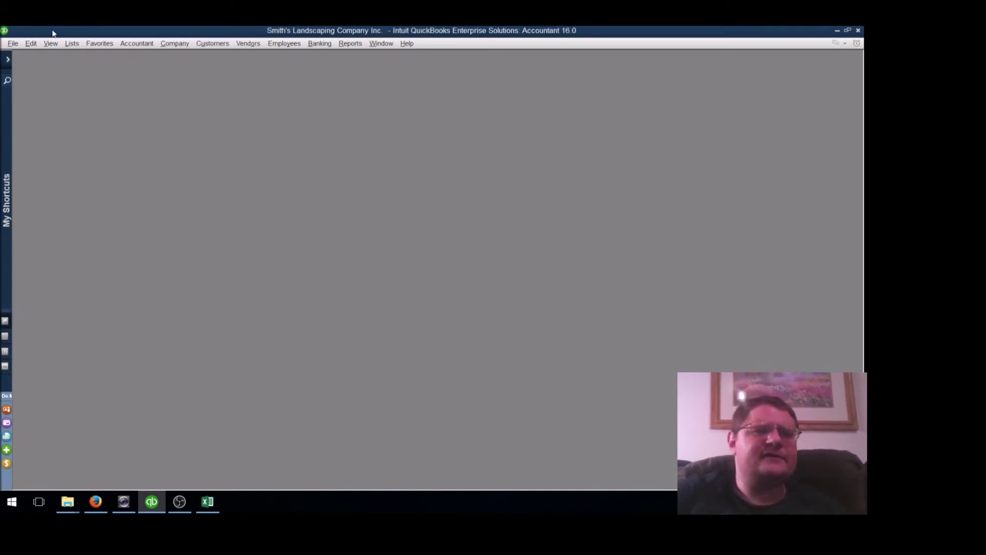
Reopen the Home page from My Shortcuts and maximize it with the panel collapsed
click(8, 59)
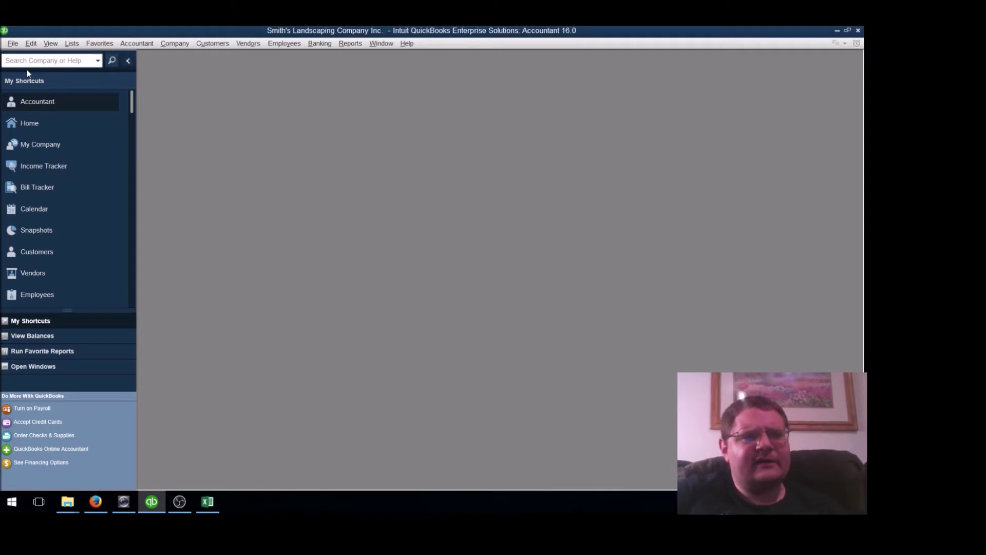
click(55, 128)
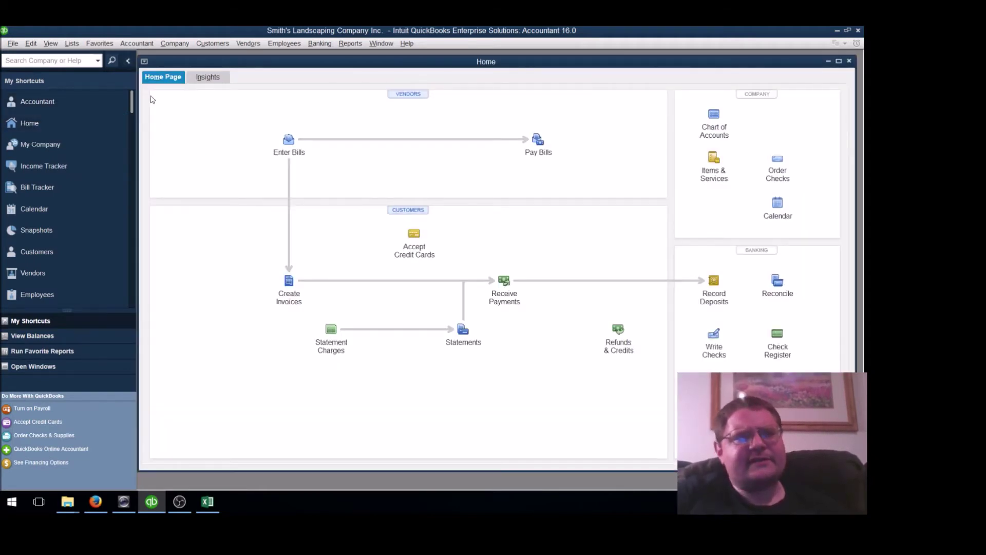
click(128, 61)
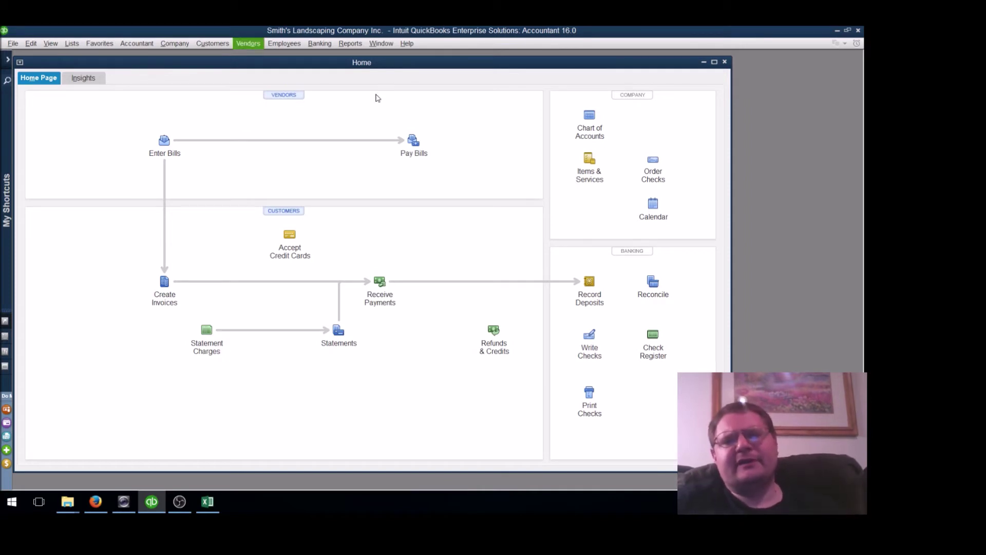
click(714, 62)
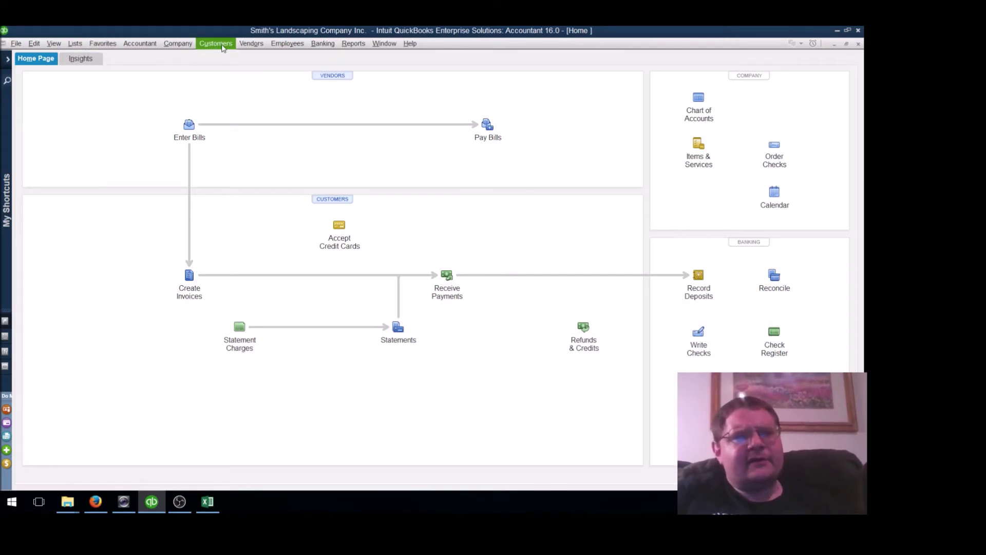
Check the empty Vendor and Customer Centers, then open the Chart of Accounts
click(250, 45)
click(250, 54)
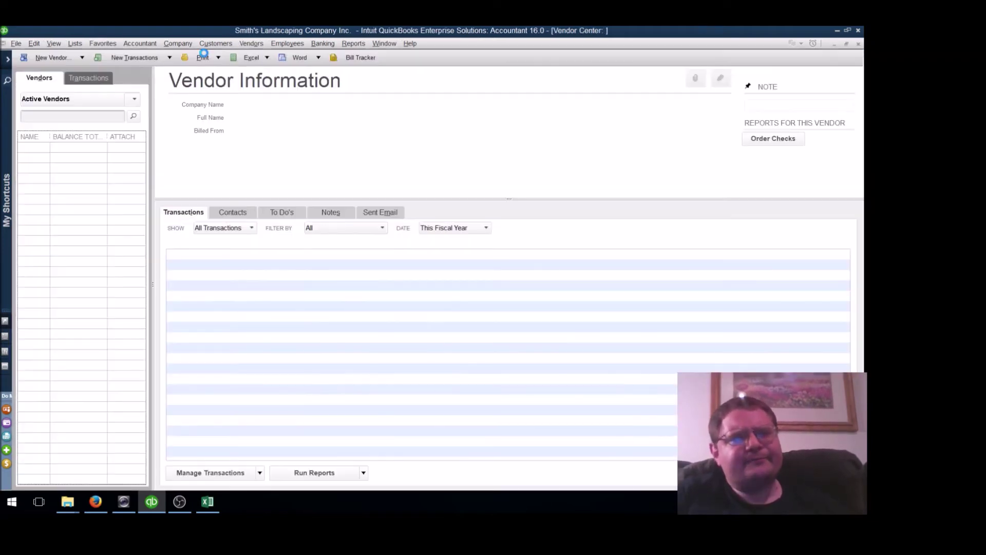
click(217, 44)
click(223, 58)
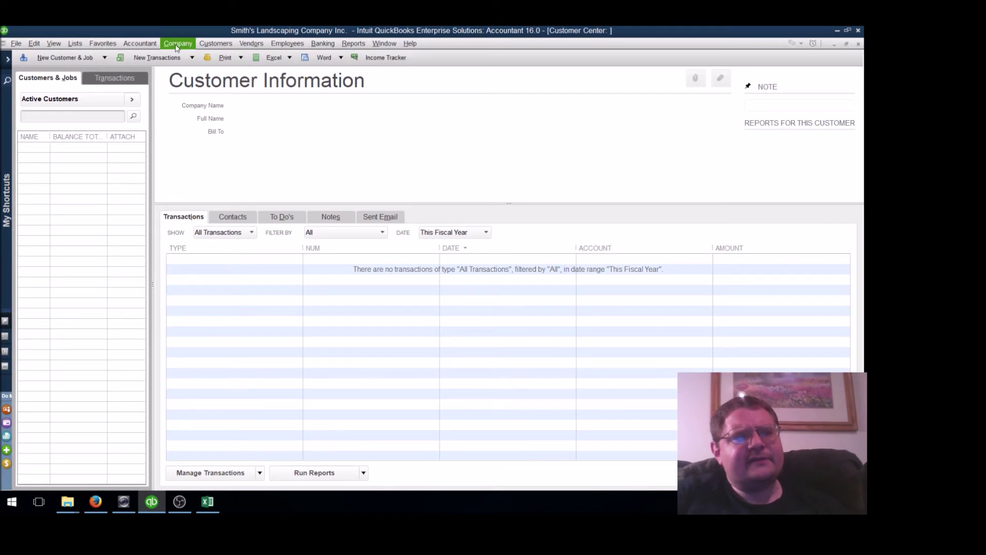
click(75, 44)
click(81, 55)
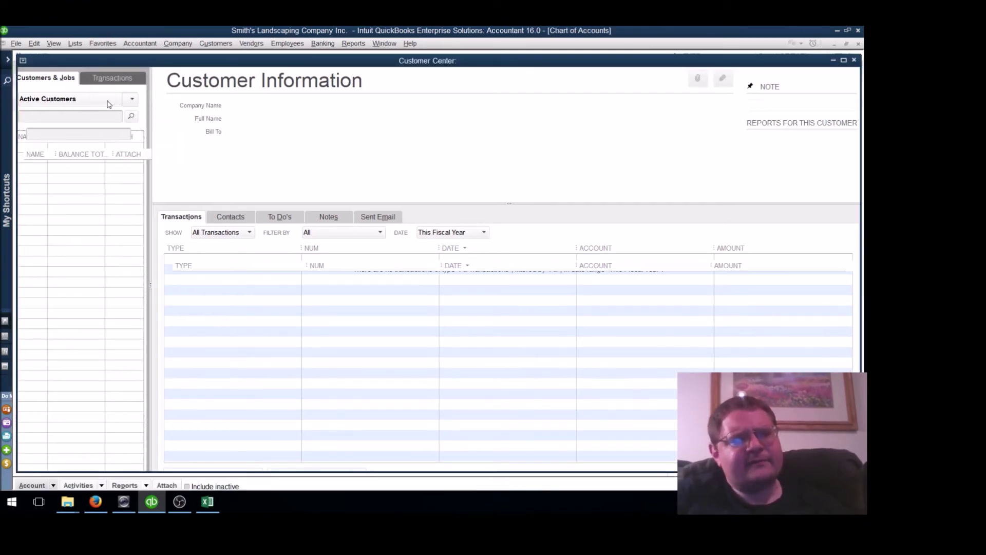
click(77, 45)
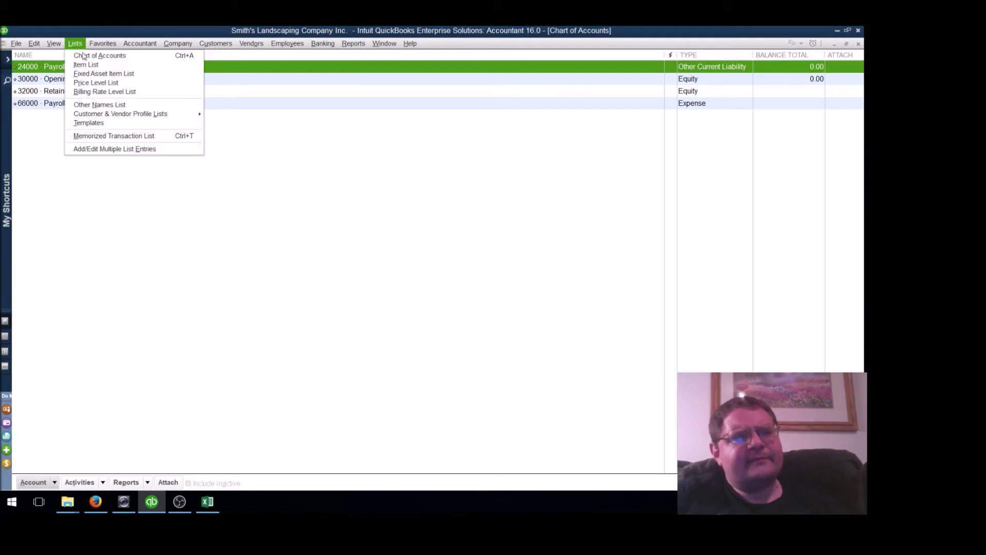
Open the Item List, which has no items defined yet
click(86, 65)
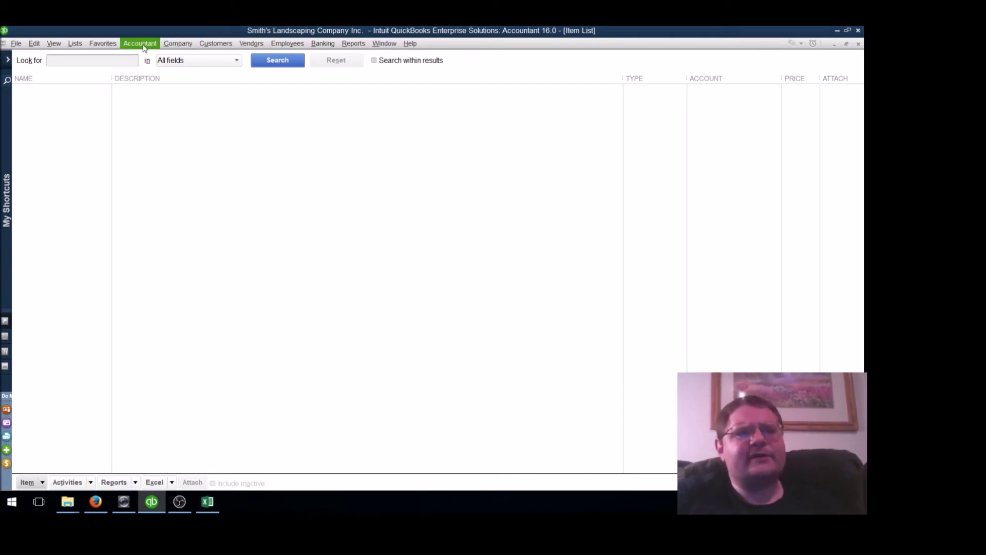
Browse the File > Utilities Import and Export submenus without importing anything, then switch to Excel
click(14, 45)
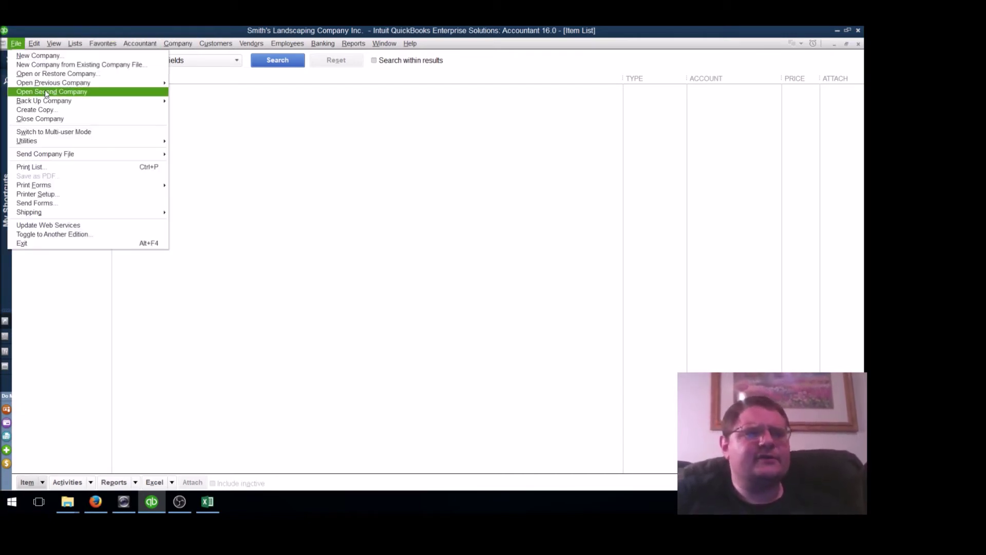
mouse_move(87, 146)
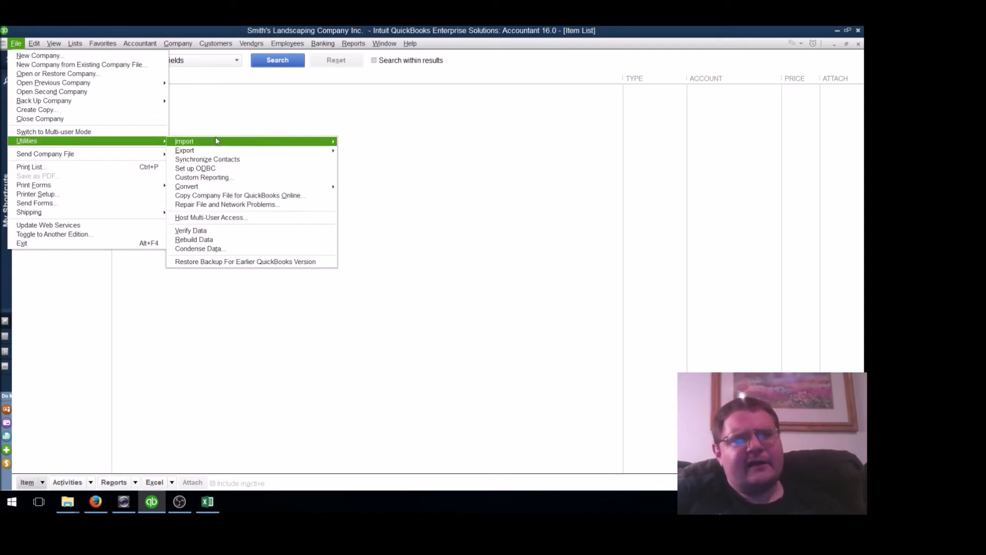
mouse_move(226, 142)
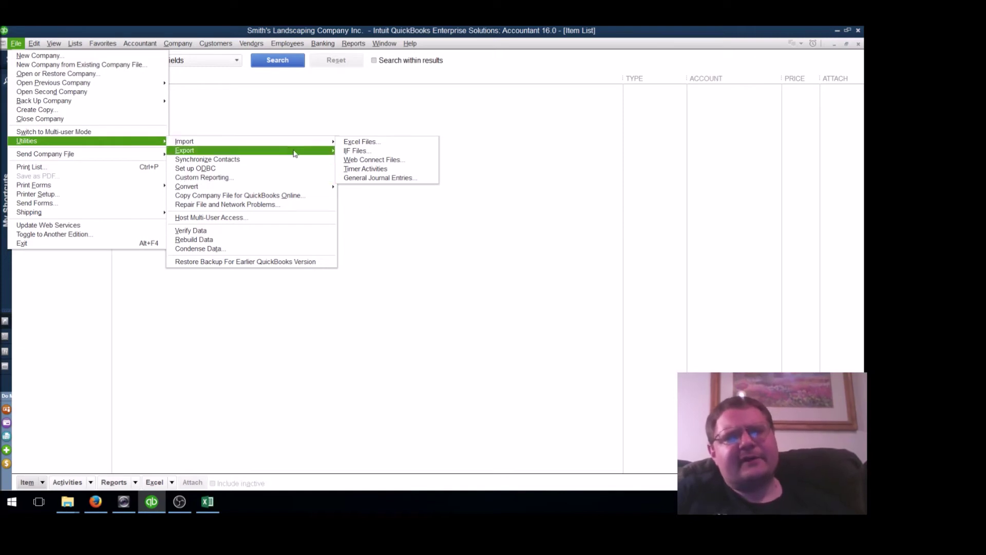
mouse_move(300, 153)
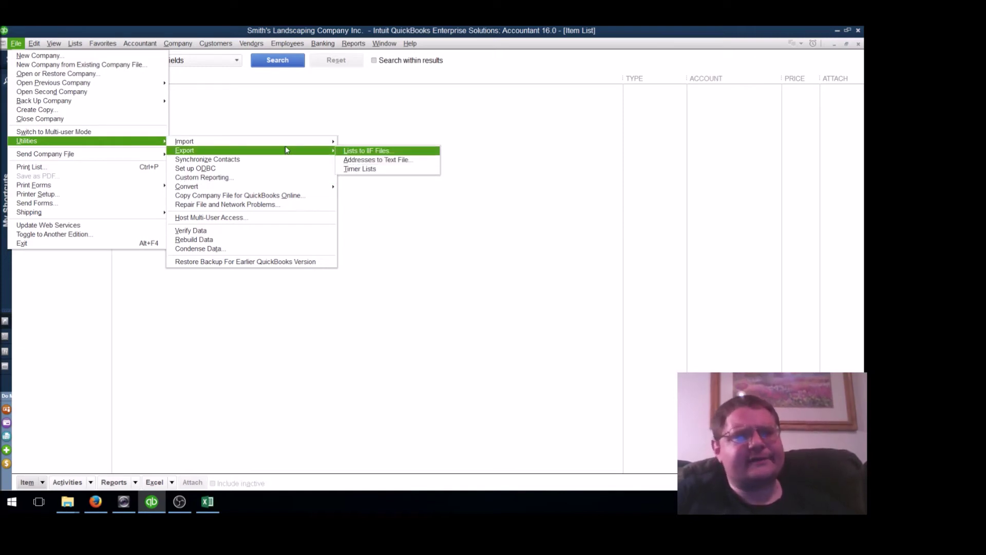
click(408, 239)
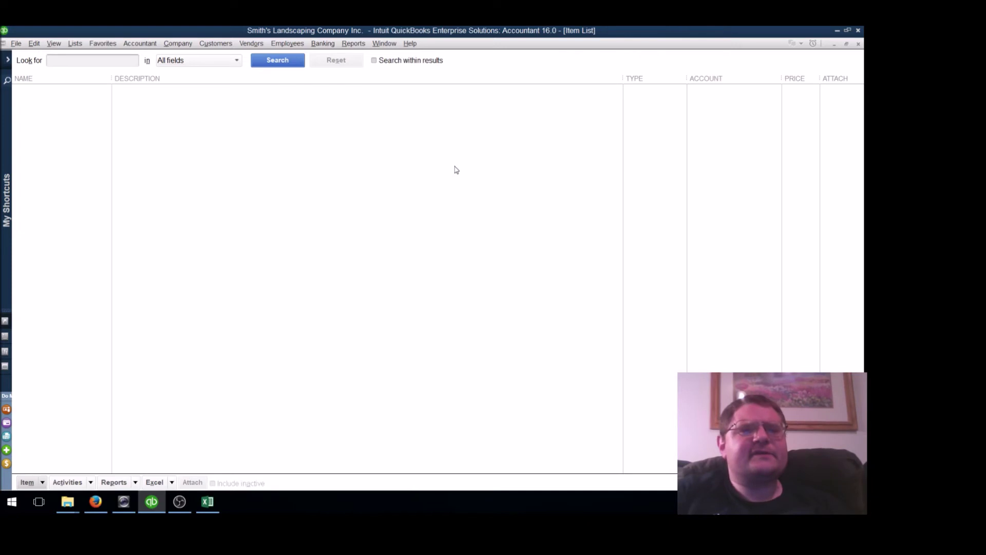
key(alt+Tab)
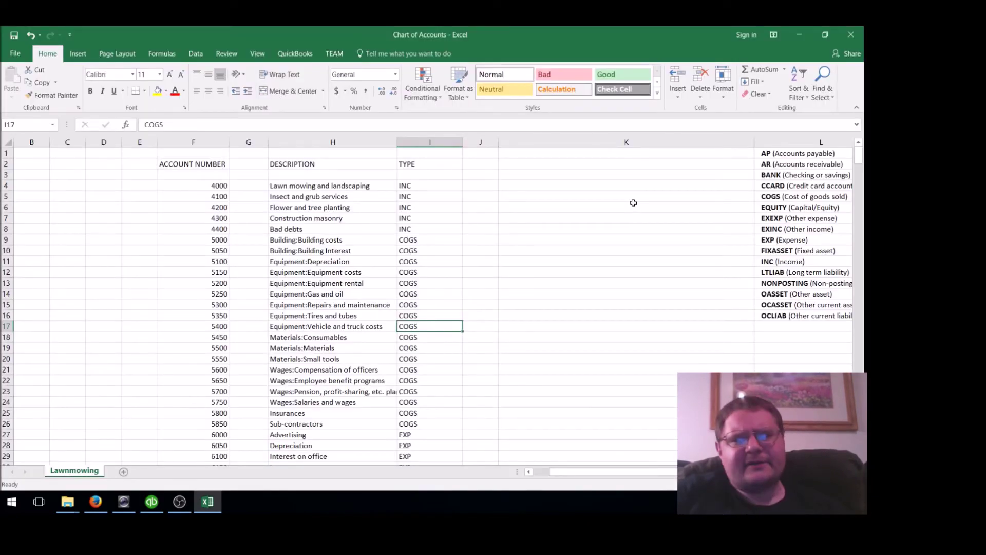
click(801, 153)
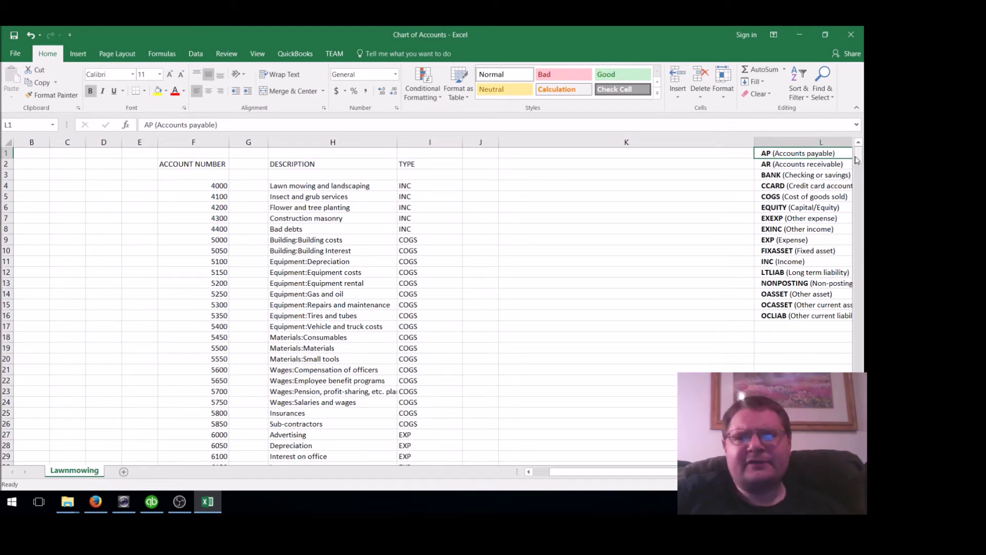
drag(857, 160, 858, 160)
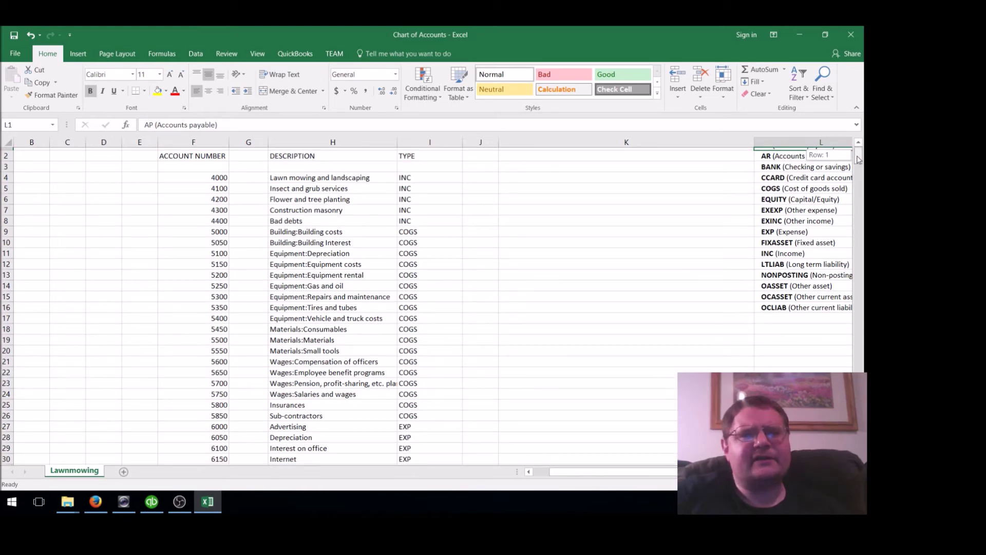
drag(858, 160, 858, 158)
click(193, 186)
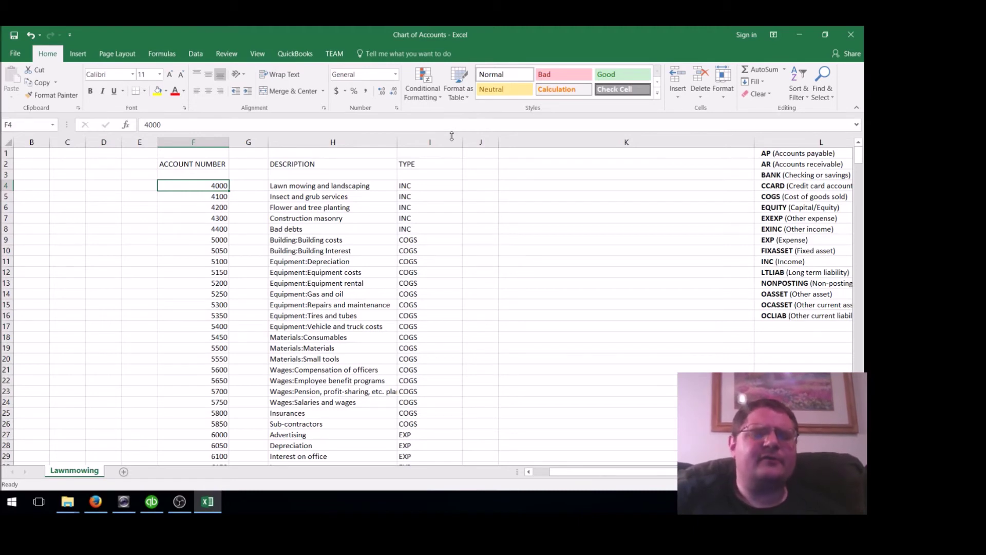
key(Left)
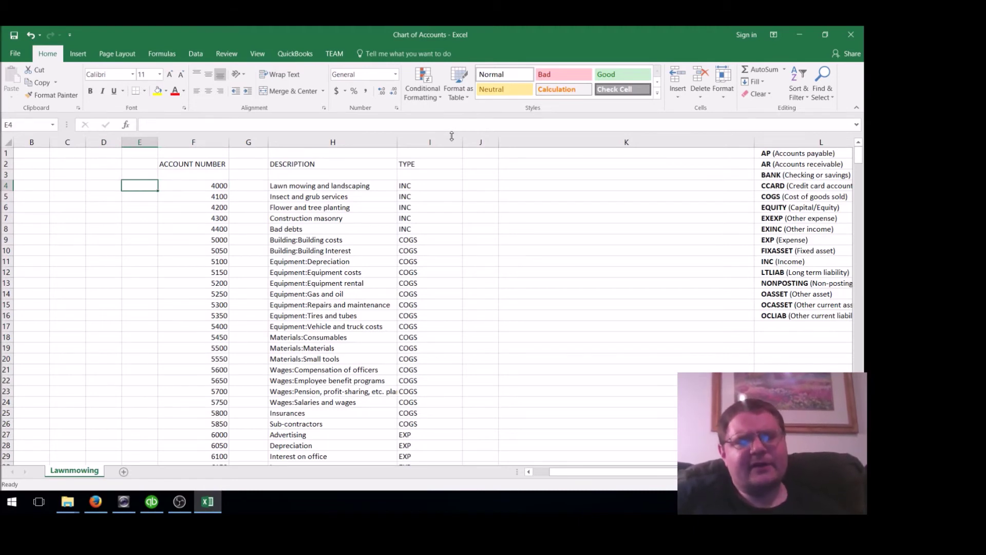
key(Right)
key(Right)
key(Right)
key(Right)
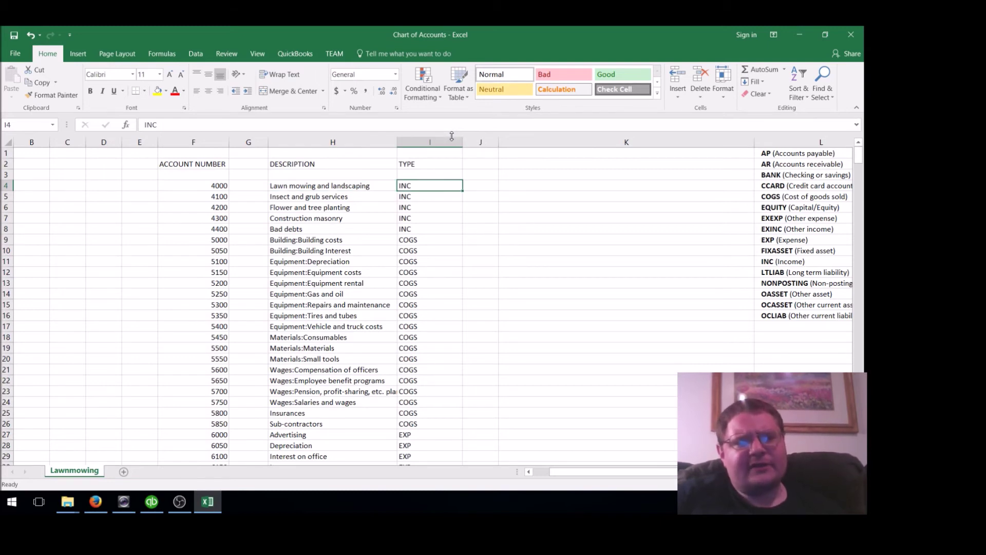
key(Left)
key(Left)
key(Left)
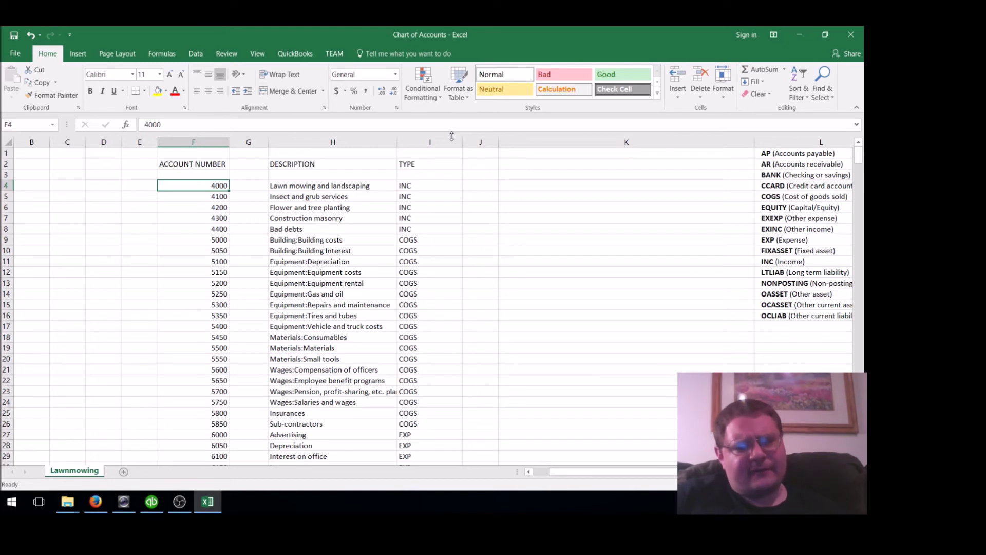
key(Down)
key(Down)
key(Down)
key(Down)
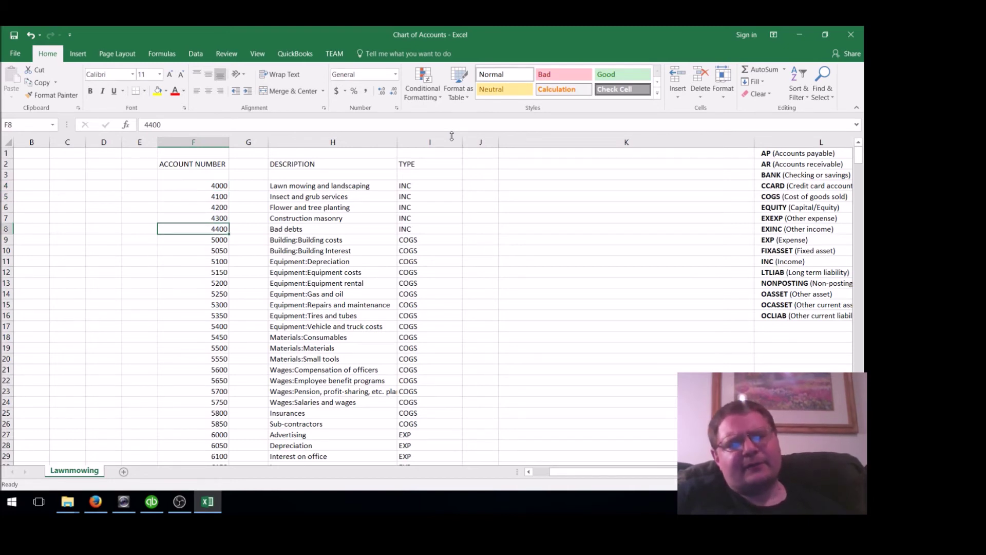
key(Down)
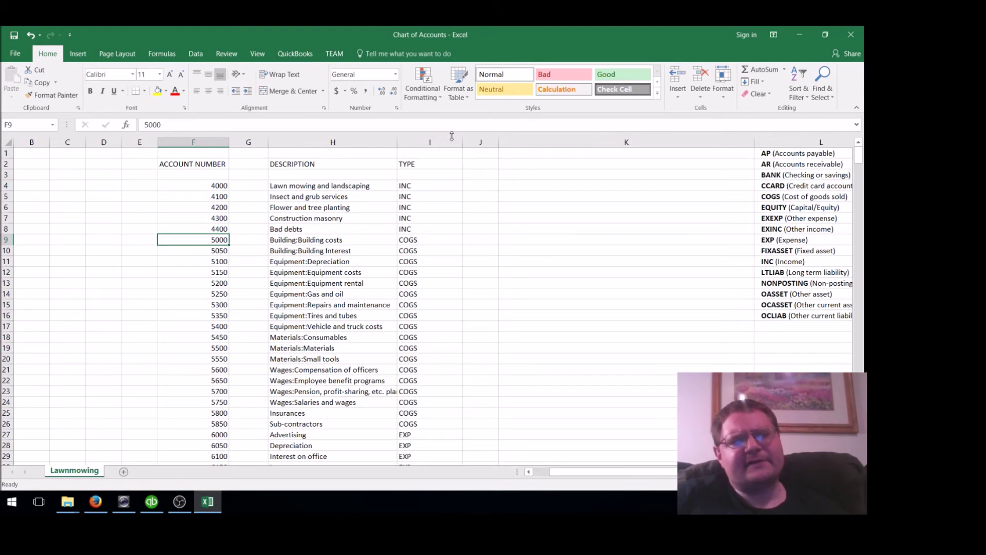
key(Up)
key(Up)
key(Up)
key(Up)
key(Up)
key(Right)
key(Right)
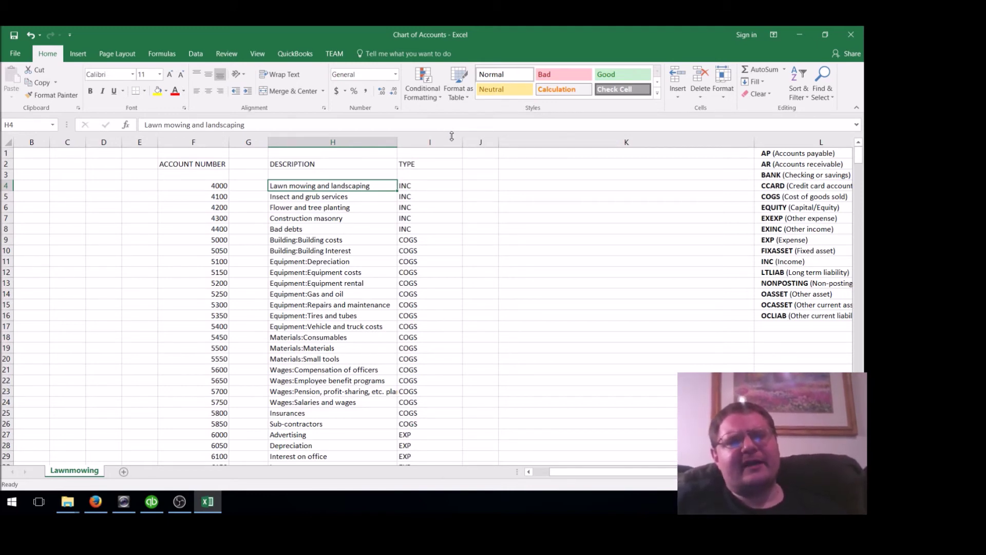
key(Down)
key(Down)
key(Down)
key(Down)
key(Down)
key(Down)
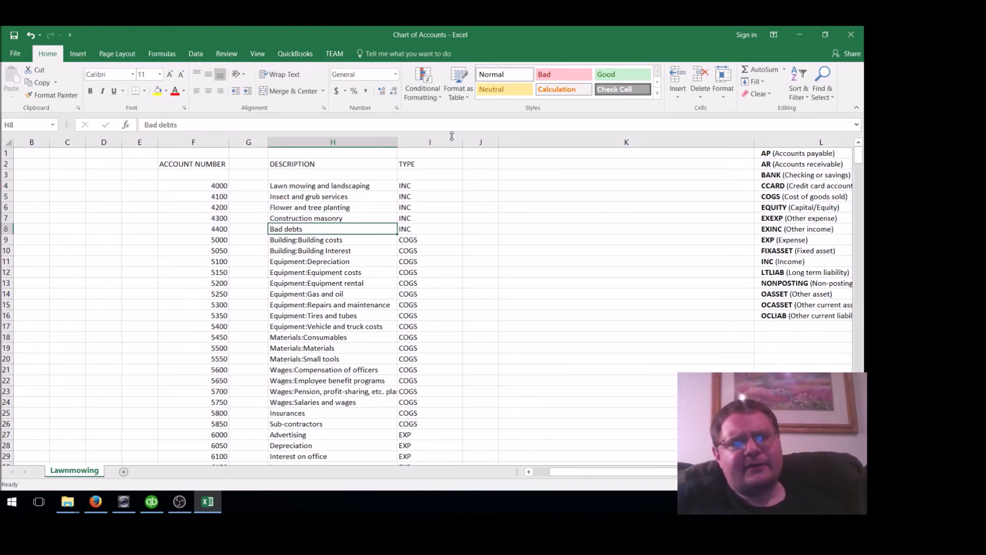
key(Down)
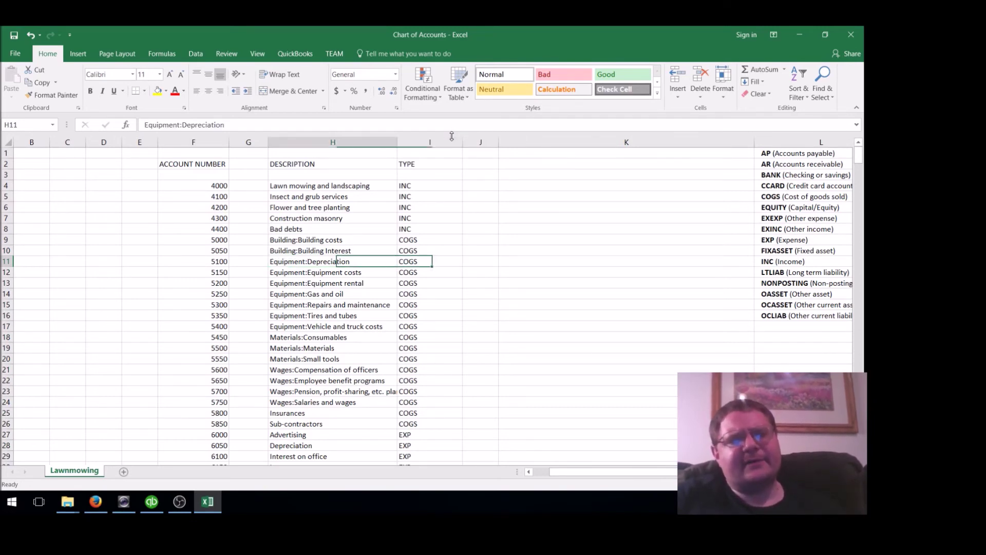
key(Down)
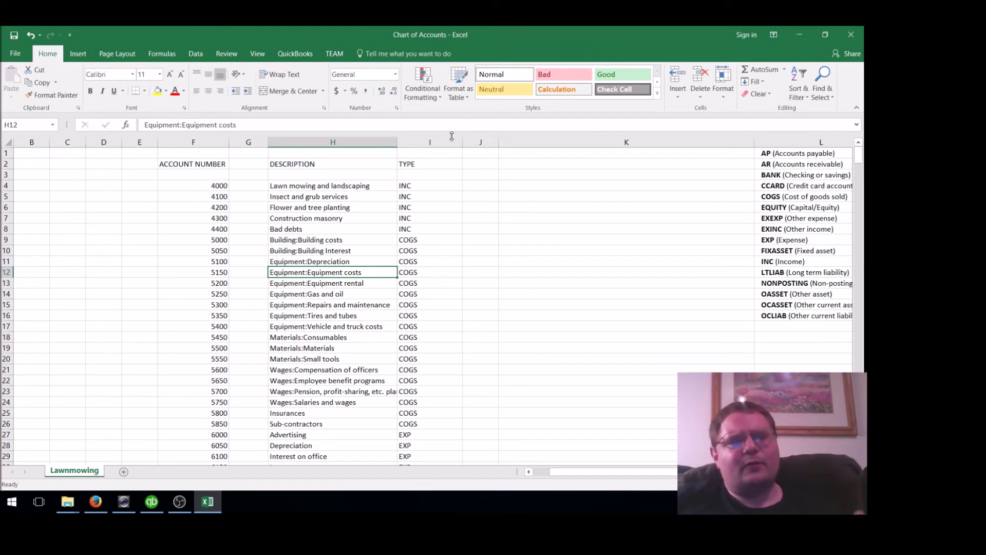
key(Down)
key(Down)
key(Down)
key(Down)
key(Down)
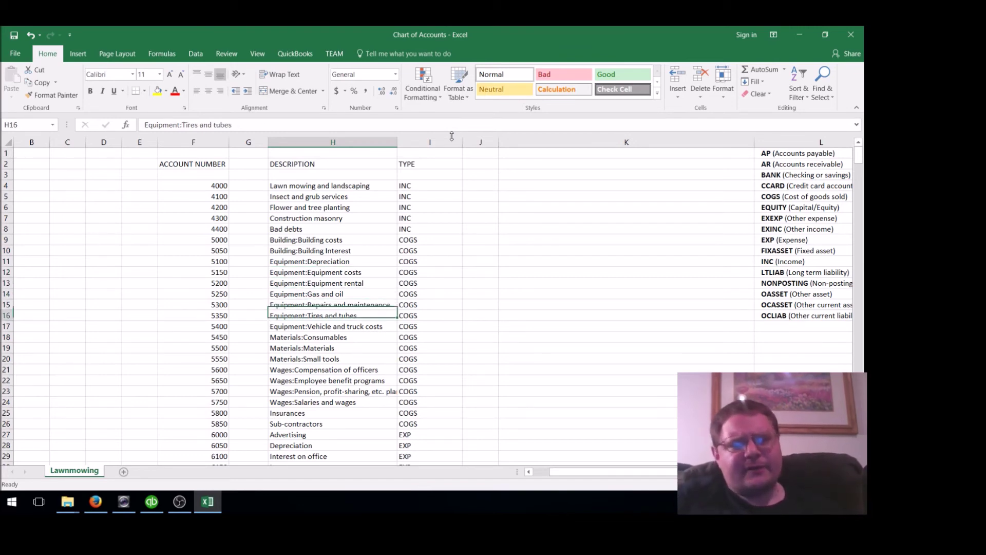
key(Up)
key(Up)
key(Up)
key(Up)
key(Up)
key(Up)
key(Up)
key(Up)
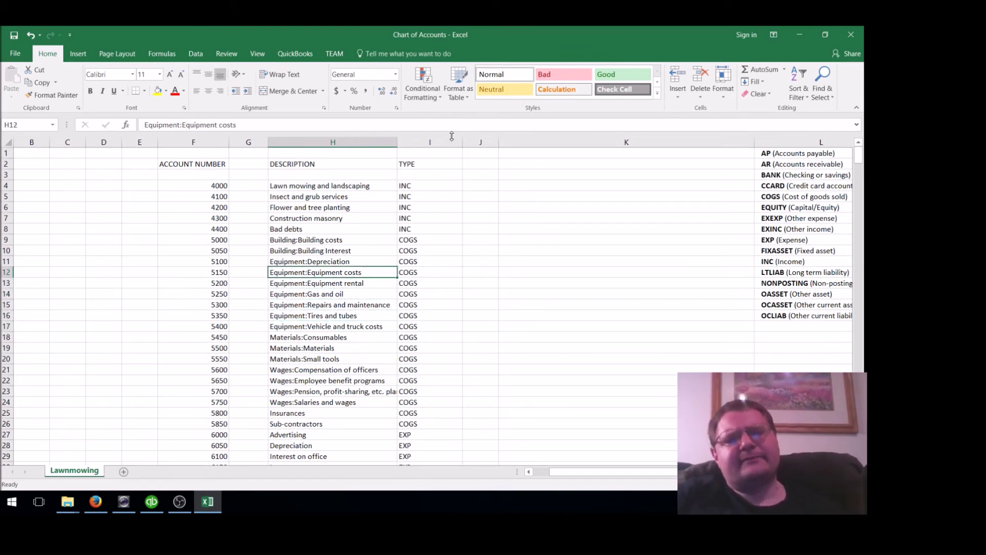
key(Up)
key(Up)
key(Up)
key(Up)
key(Up)
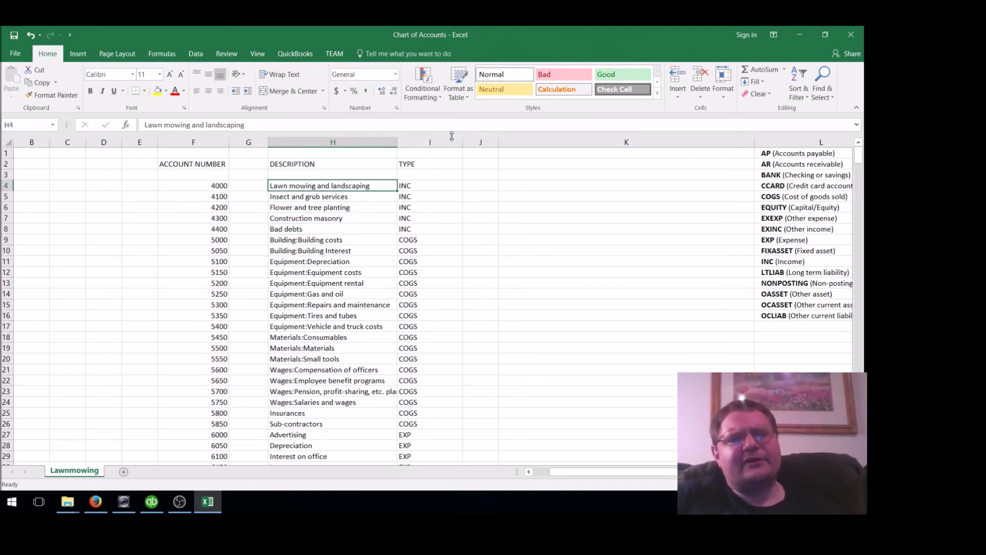
key(Down)
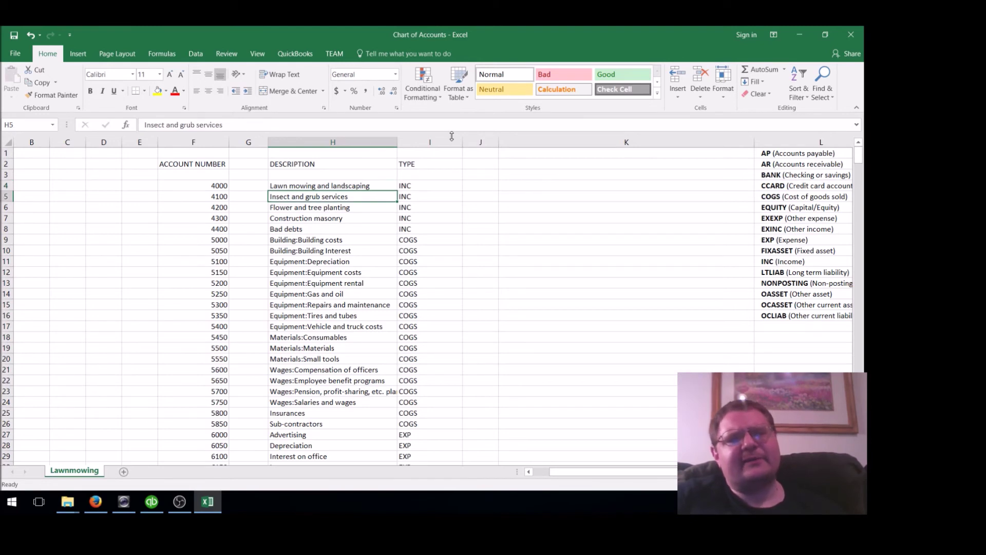
key(Down)
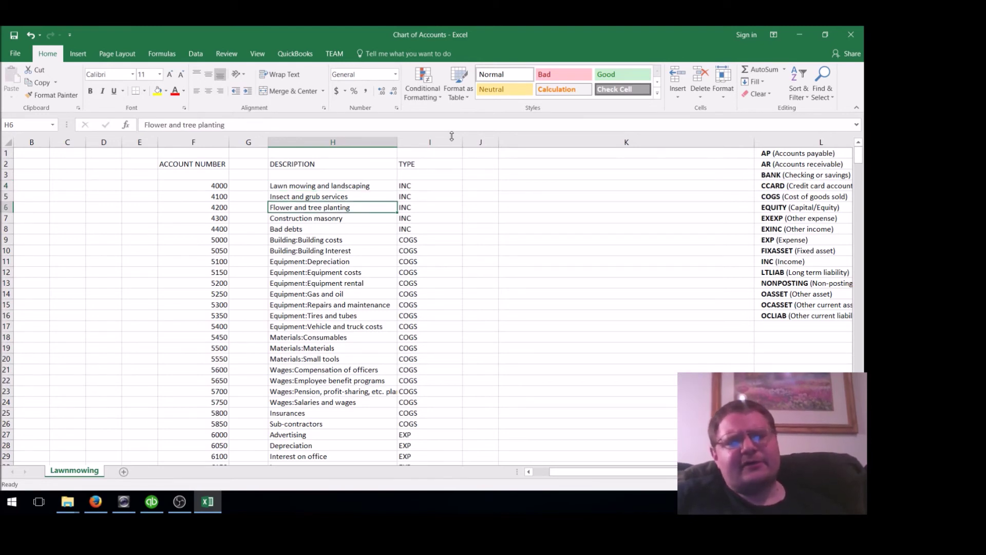
key(Down)
key(Down)
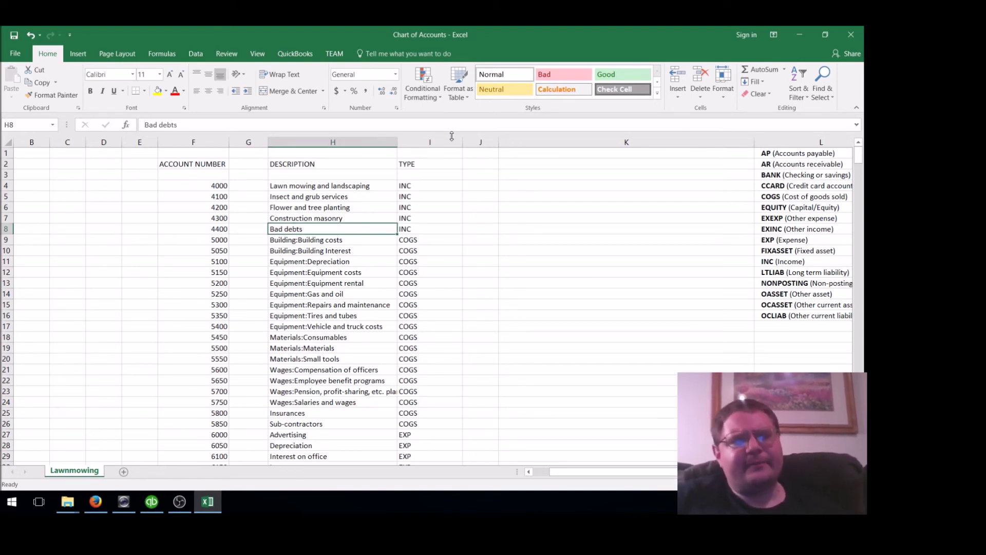
key(Down)
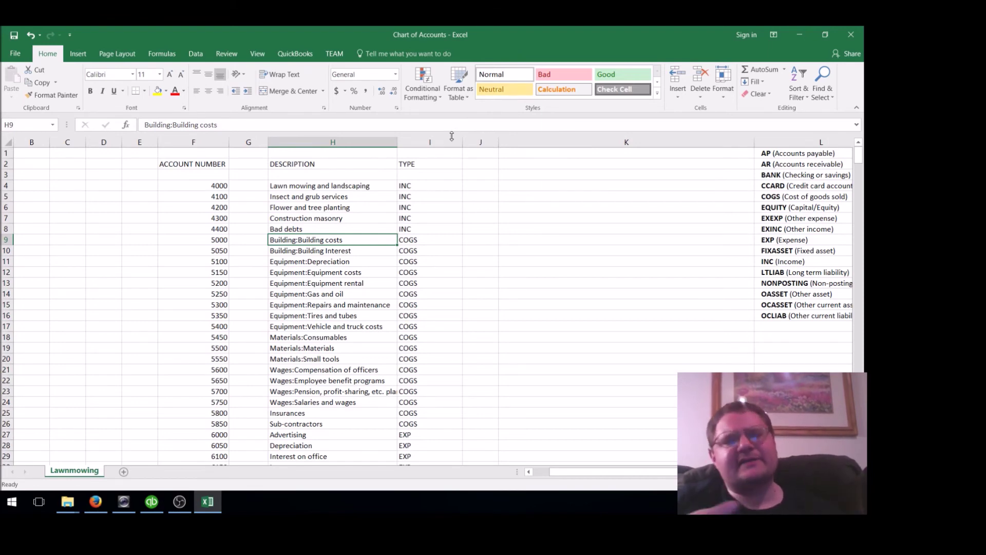
key(Down)
key(Down)
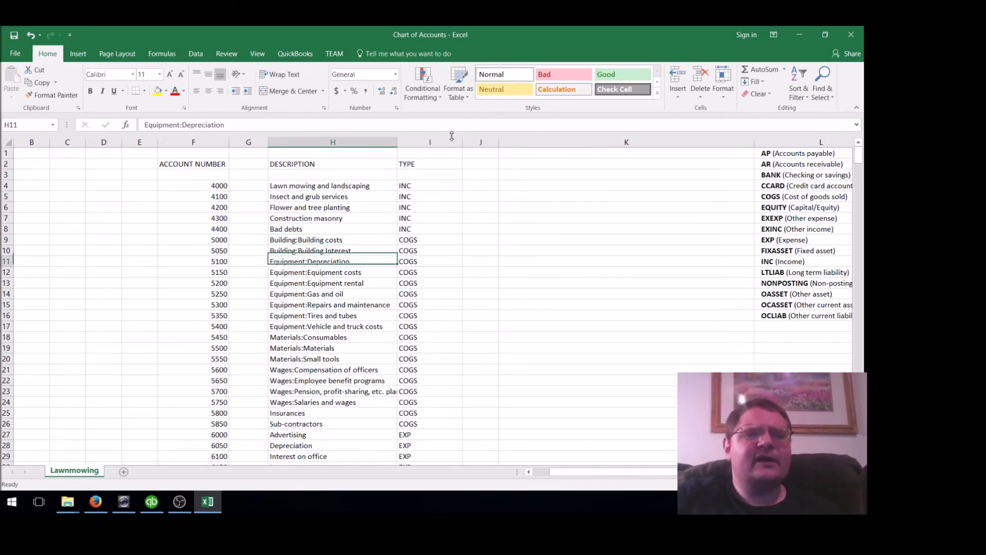
key(Down)
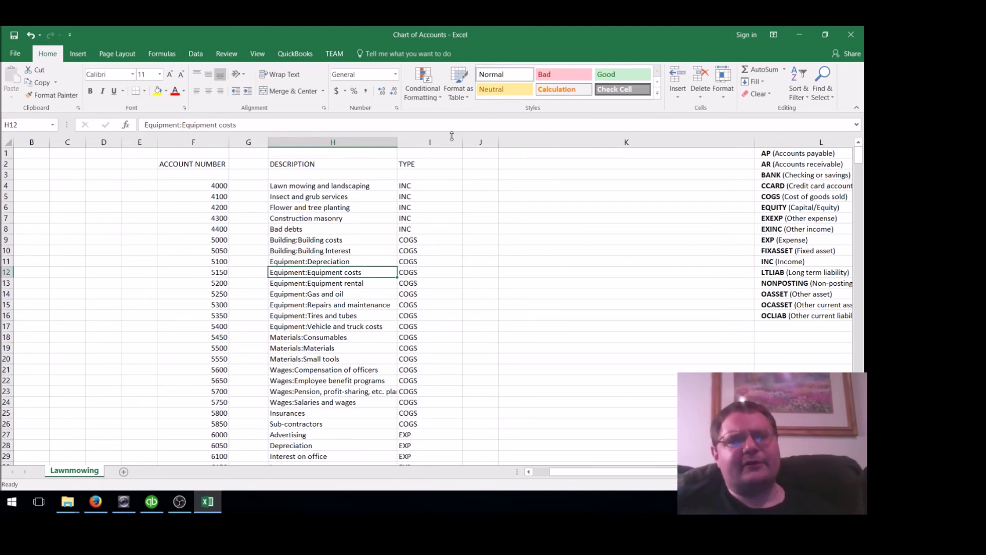
key(Down)
key(Down)
key(Down)
key(Down)
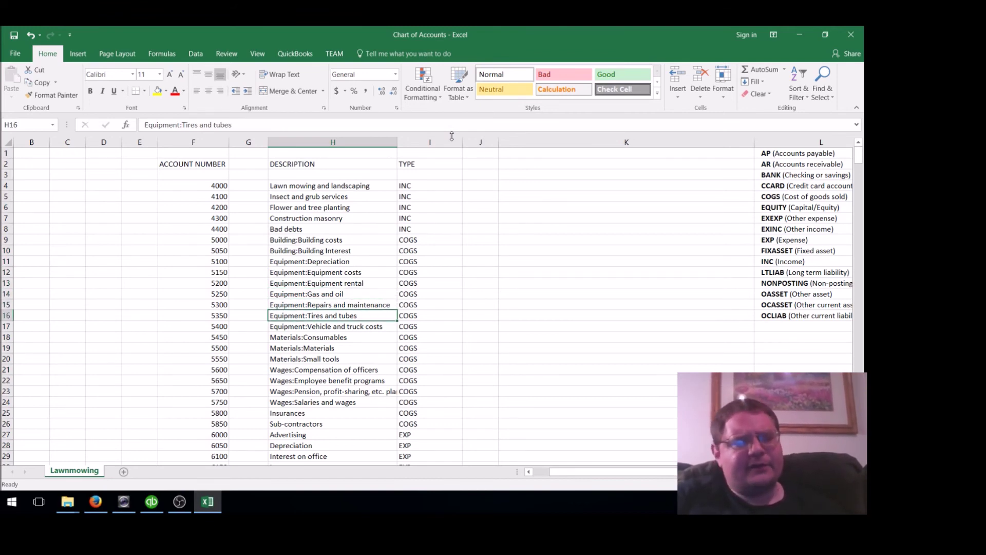
key(Down)
key(Down)
key(Down)
key(Down)
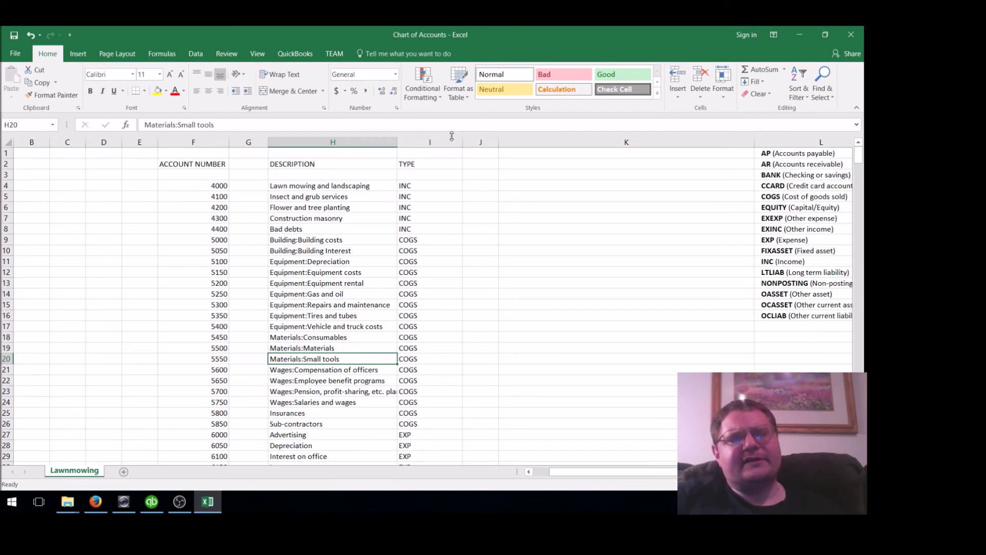
key(Down)
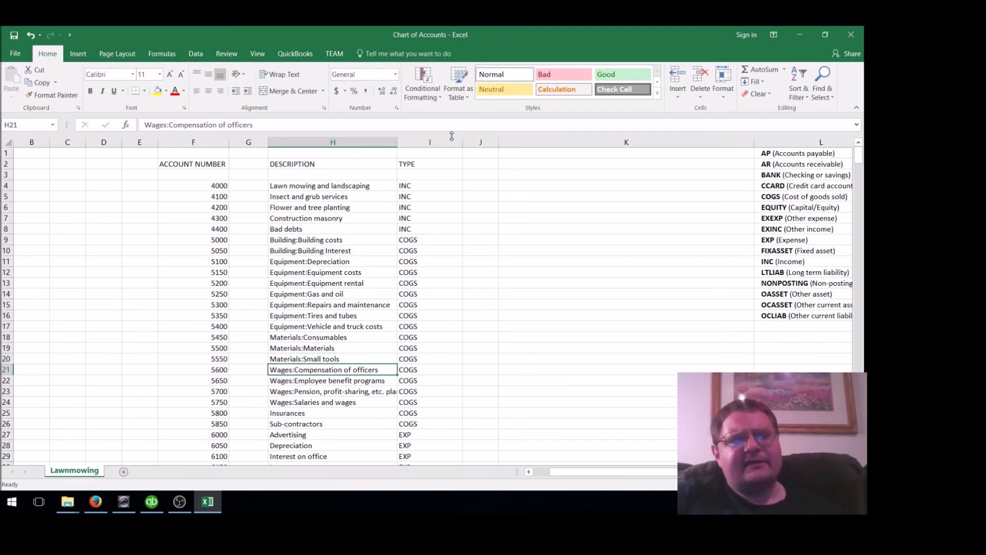
key(Down)
key(Down)
key(Down)
key(Down)
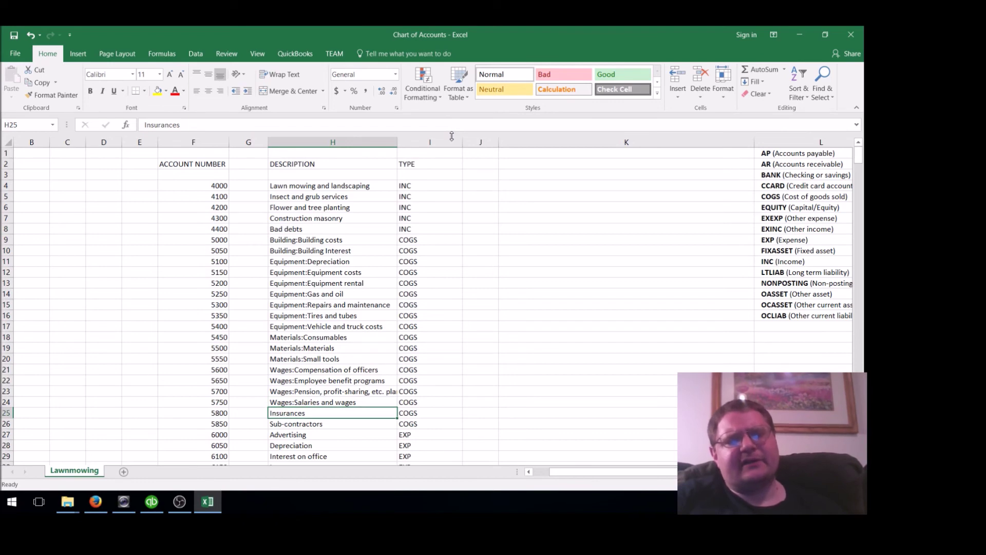
key(Down)
key(Down)
key(Down)
key(Down)
key(Down)
key(Down)
key(Down)
key(Down)
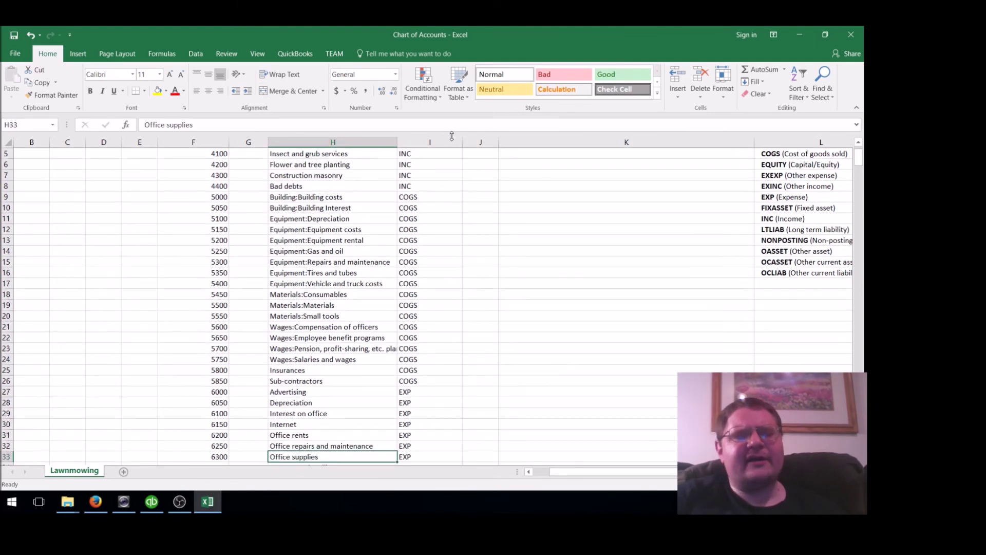
key(Down)
key(Down)
key(Down)
key(Down)
key(Down)
key(Down)
key(Down)
key(Up)
key(Up)
key(Up)
key(Up)
key(Up)
key(Up)
key(Up)
key(Up)
key(Up)
key(Up)
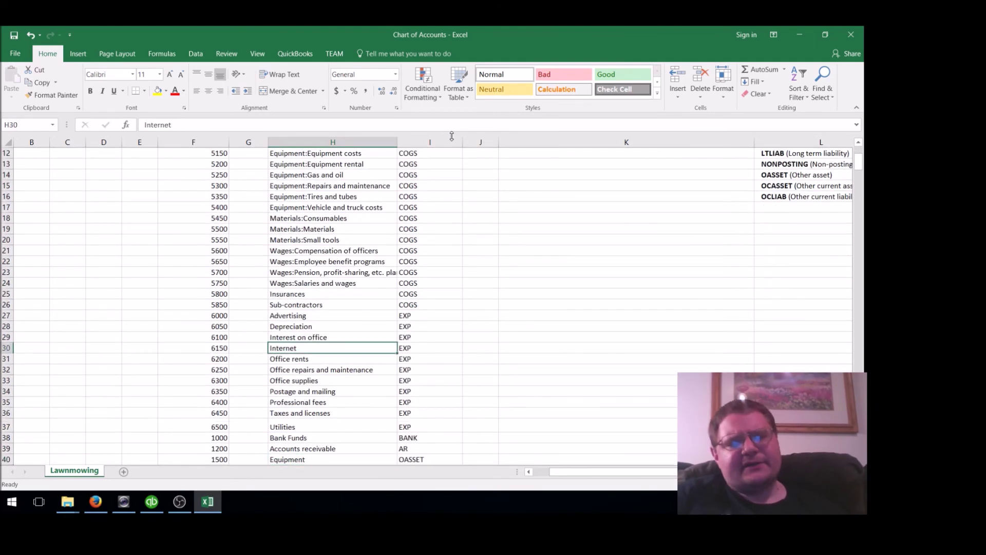
key(Up)
key(Up)
key(Up)
key(Up)
key(Down)
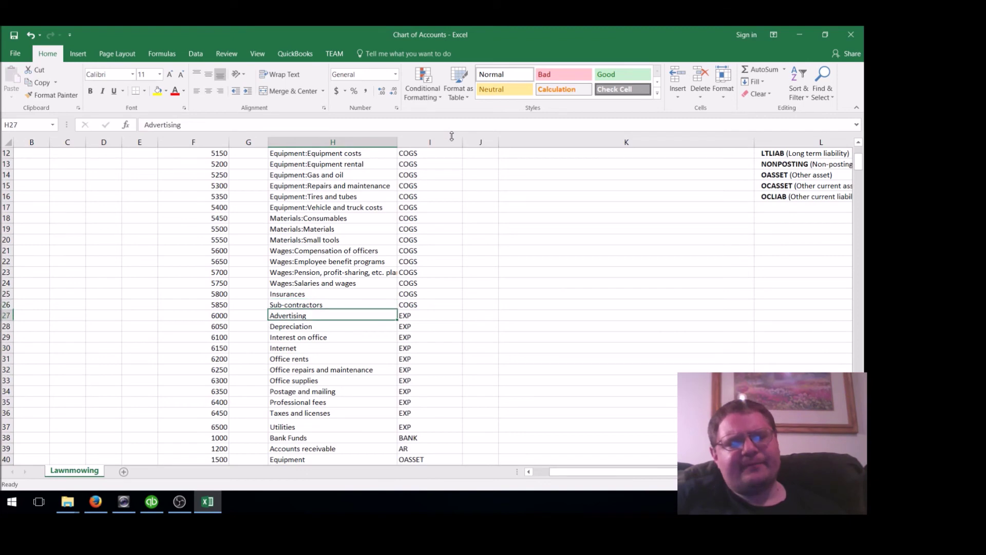
key(Down)
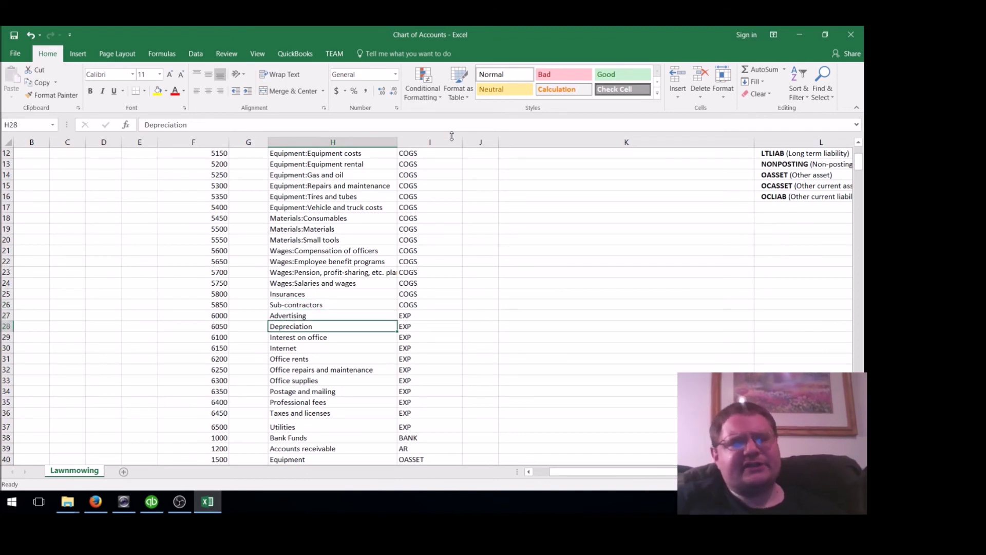
key(Down)
key(Down)
key(Down)
key(Down)
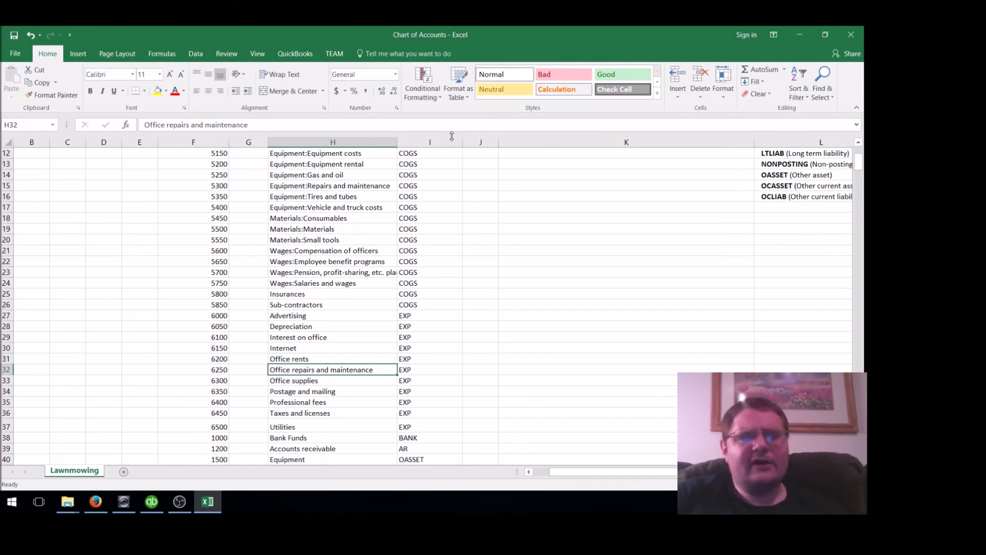
key(Down)
key(Down)
key(Down)
key(Down)
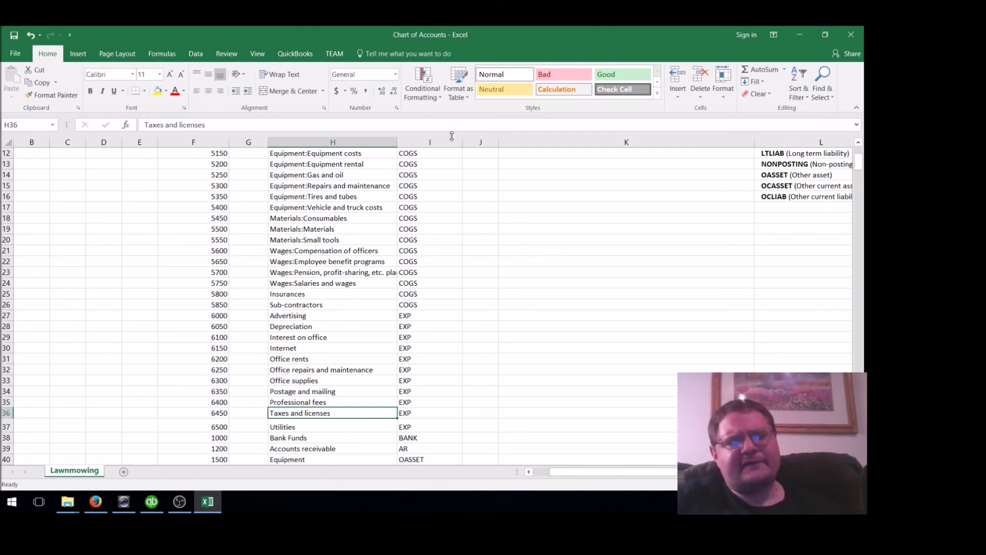
key(Down)
key(Down)
key(Down)
key(Down)
key(Down)
key(Down)
key(Down)
key(Down)
key(Down)
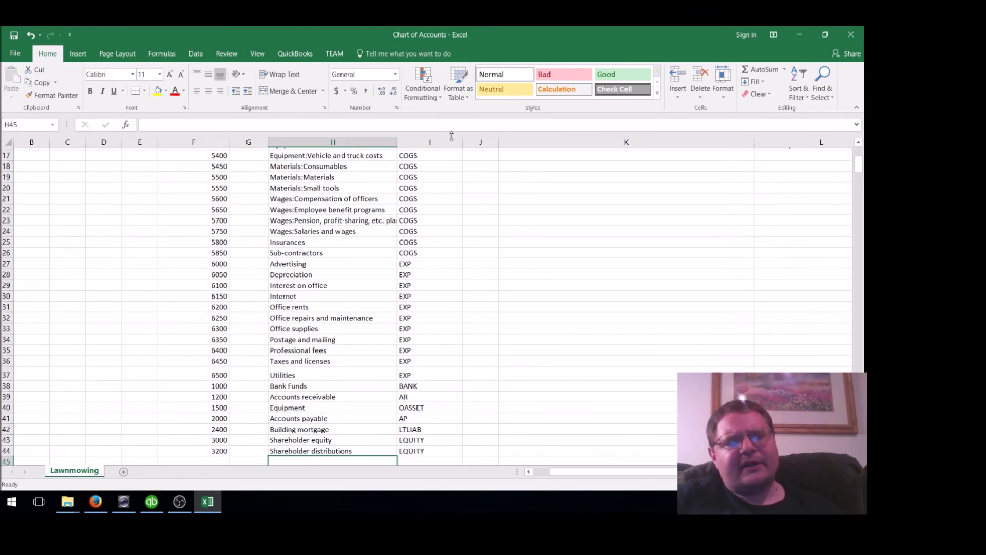
key(Up)
key(Up)
key(Up)
key(Up)
key(Up)
key(Up)
key(Up)
key(Up)
key(Down)
key(Down)
key(Down)
key(Down)
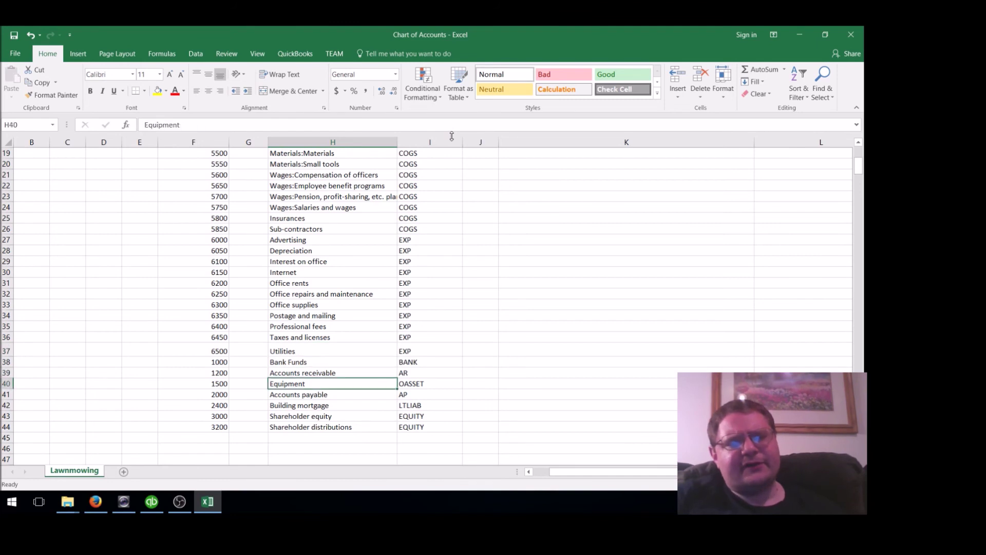
key(Down)
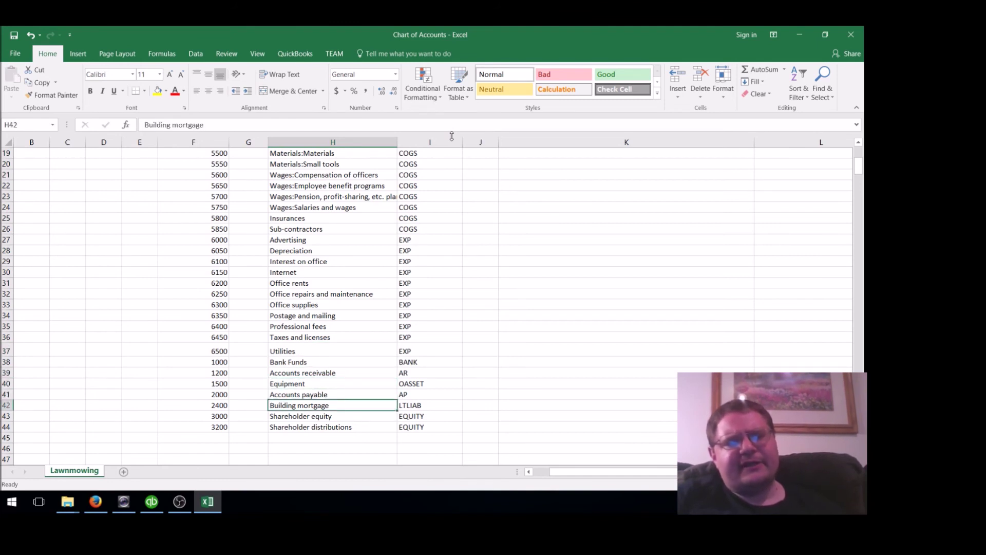
key(Down)
key(Down)
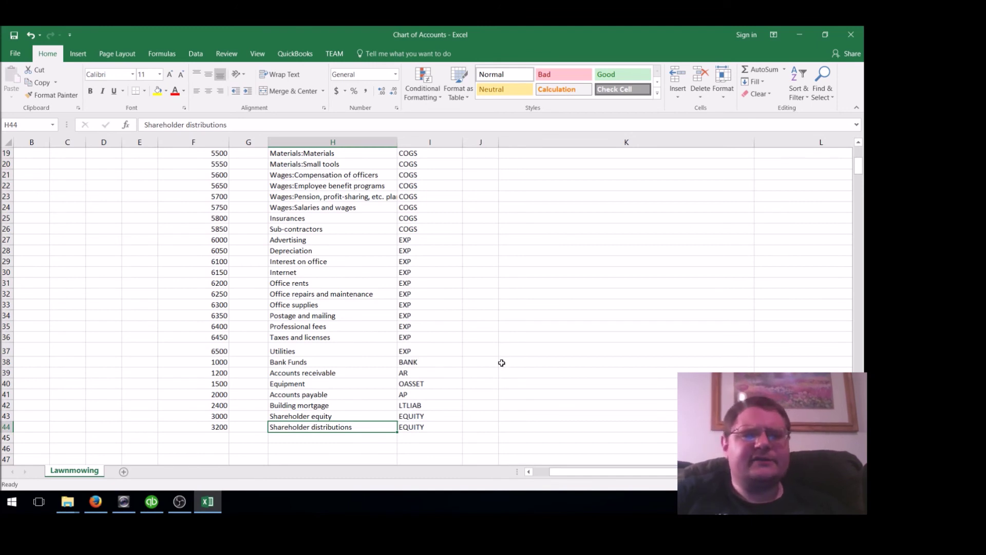
click(426, 429)
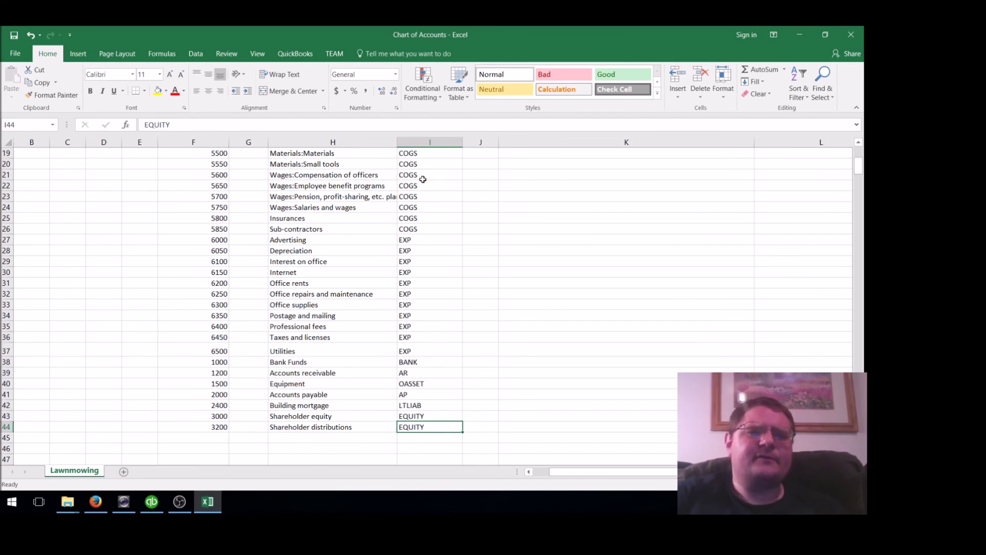
drag(859, 167, 858, 154)
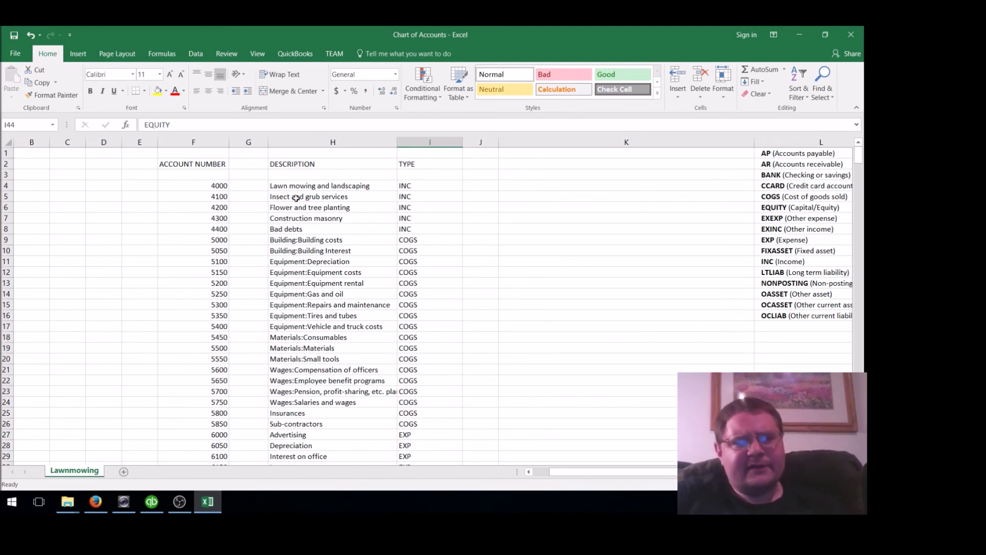
Select the account data F4:H24, then the IIF block M1:Q48 starting at the !HDR header
click(210, 185)
drag(210, 185, 370, 395)
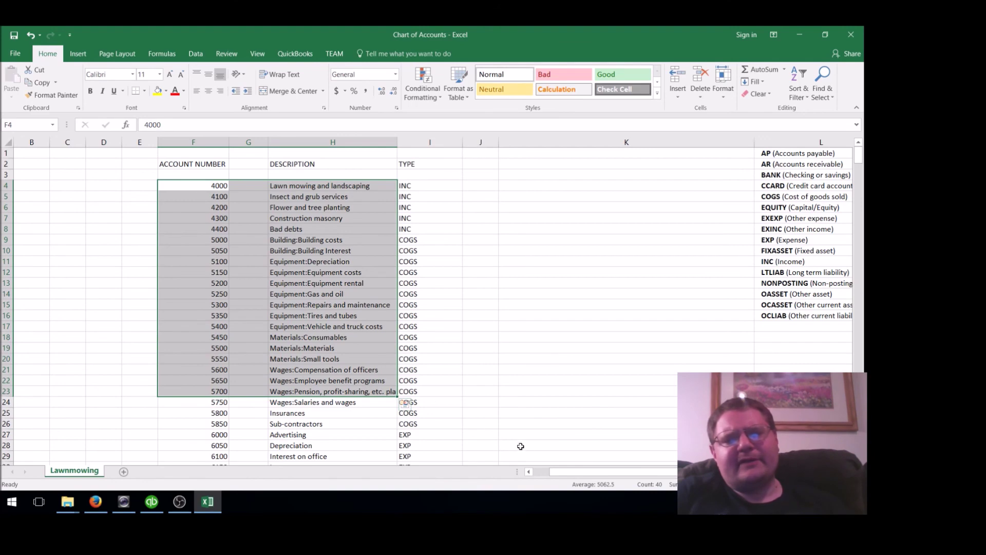
drag(569, 469, 720, 472)
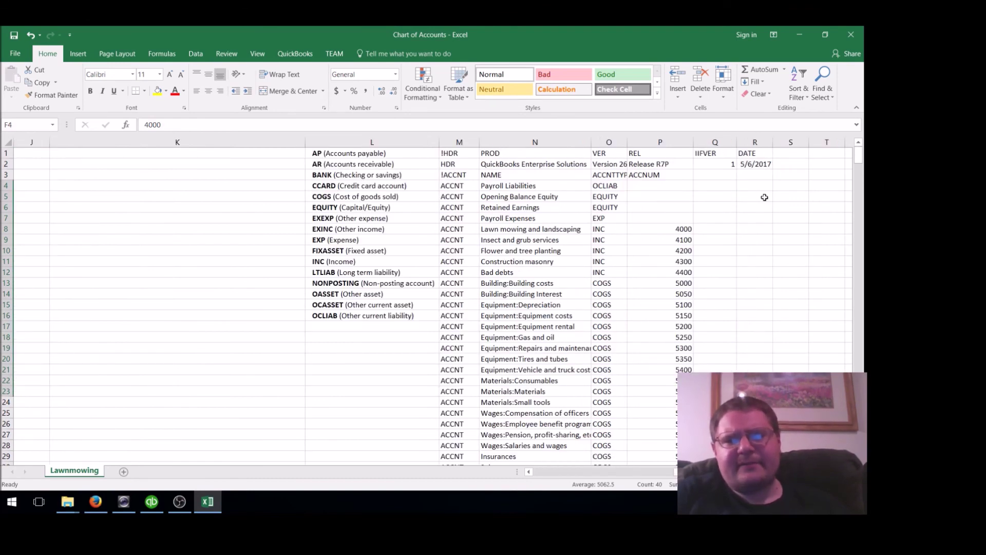
click(668, 205)
key(Up)
key(Up)
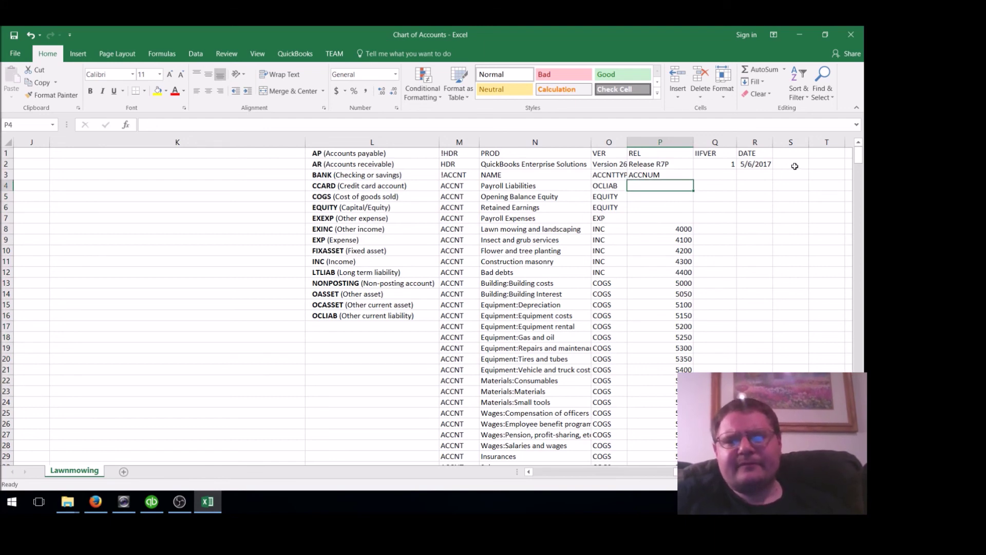
mouse_move(859, 161)
mouse_down()
mouse_move(860, 176)
mouse_move(859, 161)
mouse_up()
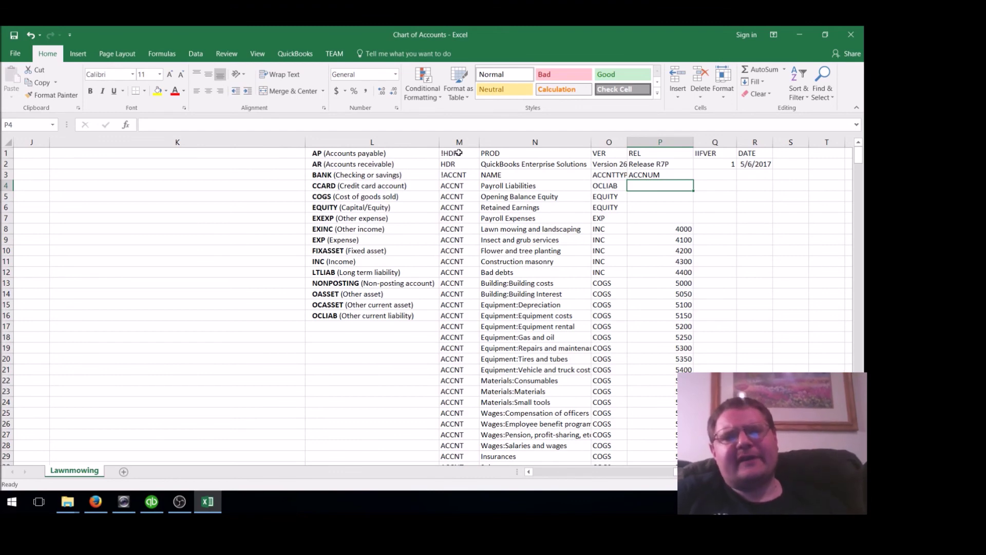
drag(459, 152, 714, 439)
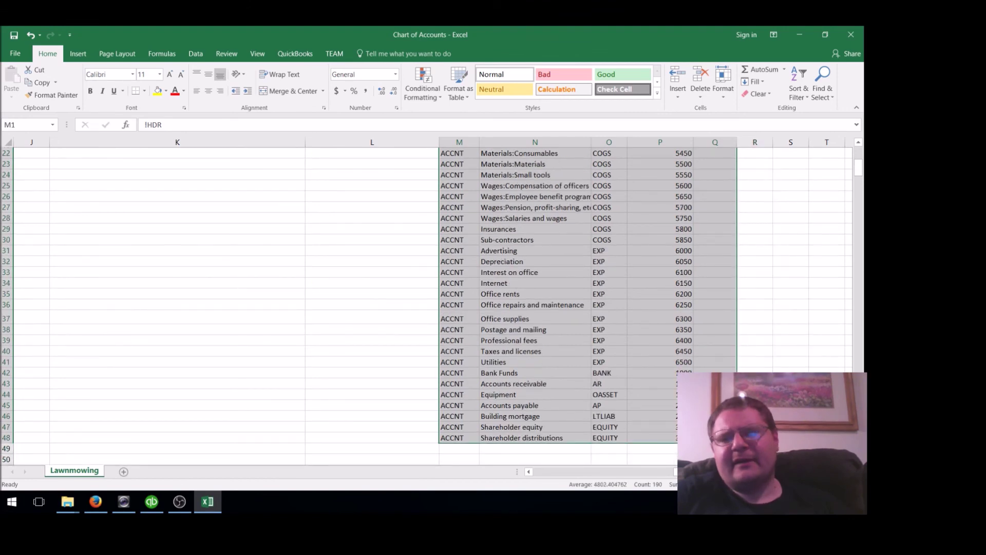
Extend the selection to column R, copy the IIF block M:R, and show the desktop
click(860, 152)
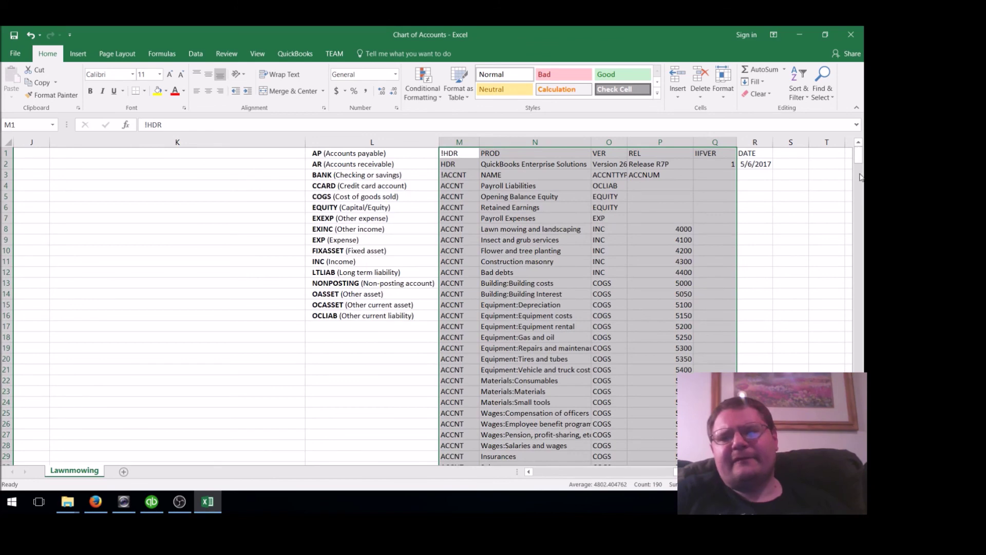
drag(859, 154, 860, 175)
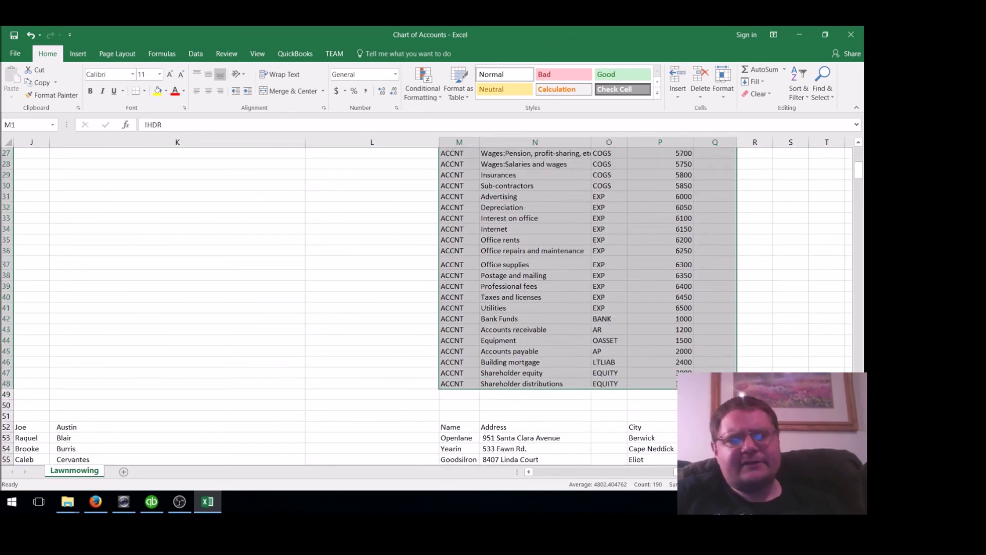
key(shift+Right)
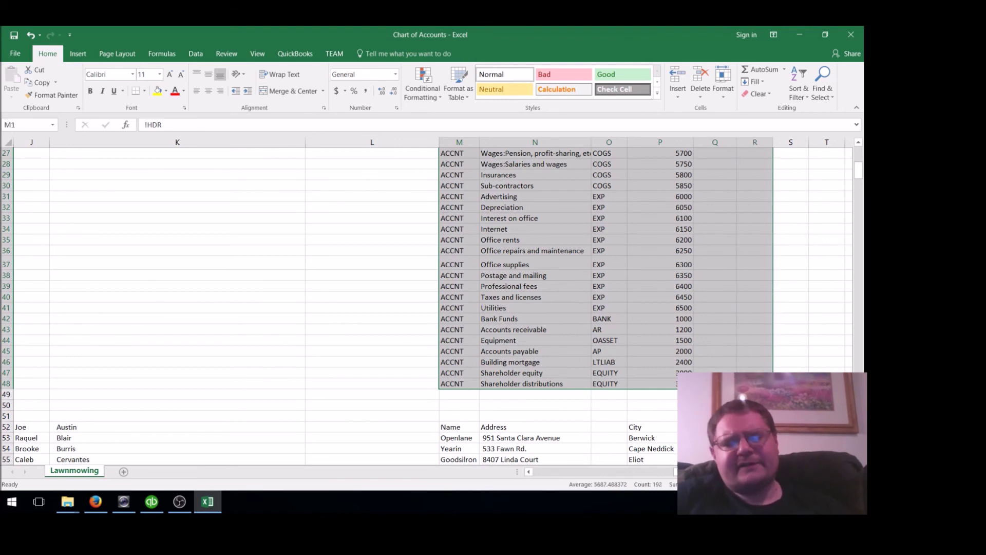
key(ctrl+c)
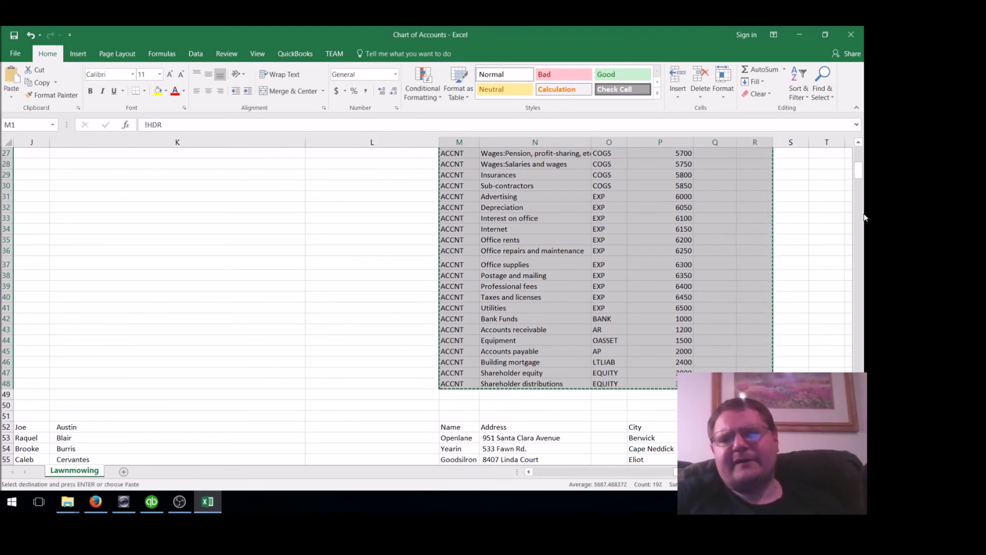
drag(859, 175, 860, 162)
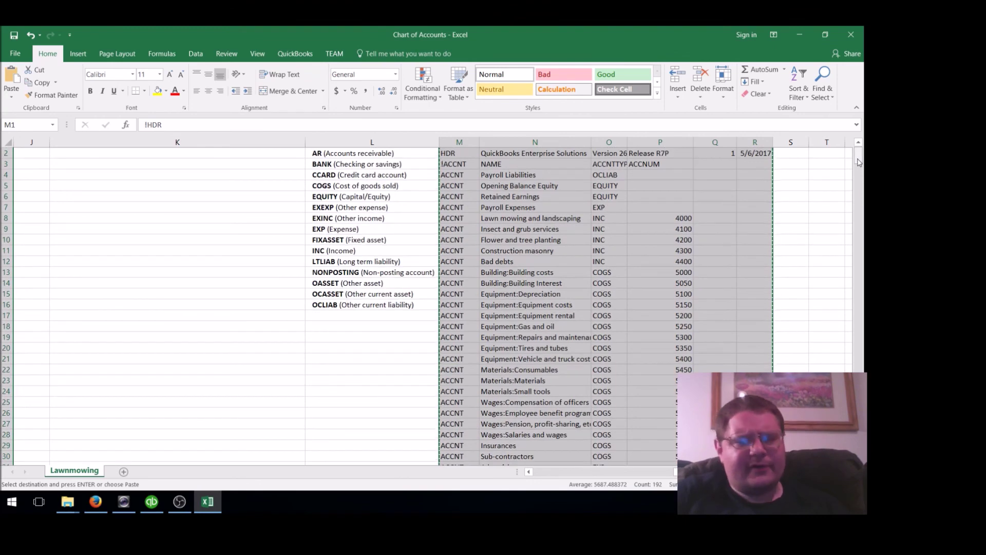
key(super+d)
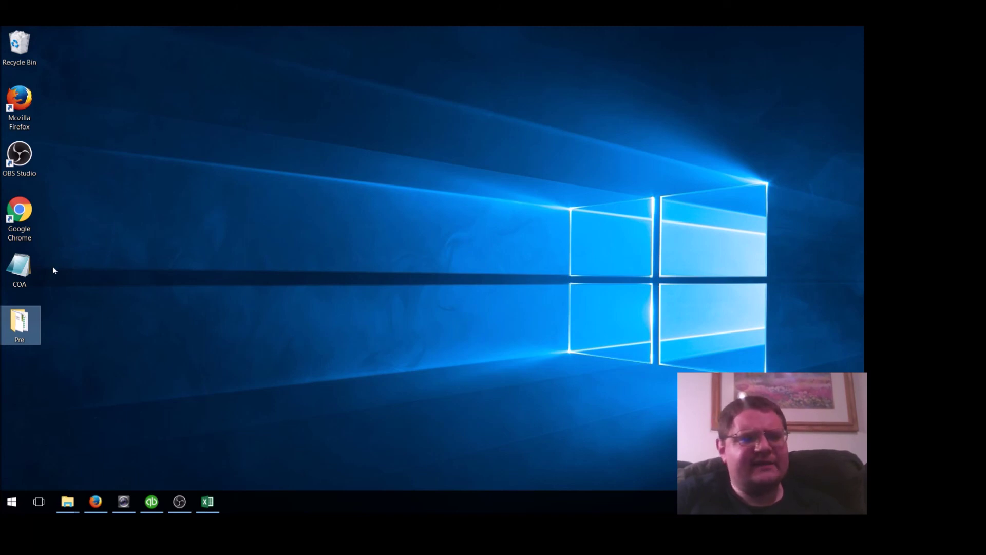
Replace the COA file's old IIF text with the pasted account rows, save, and close Notepad
click(31, 269)
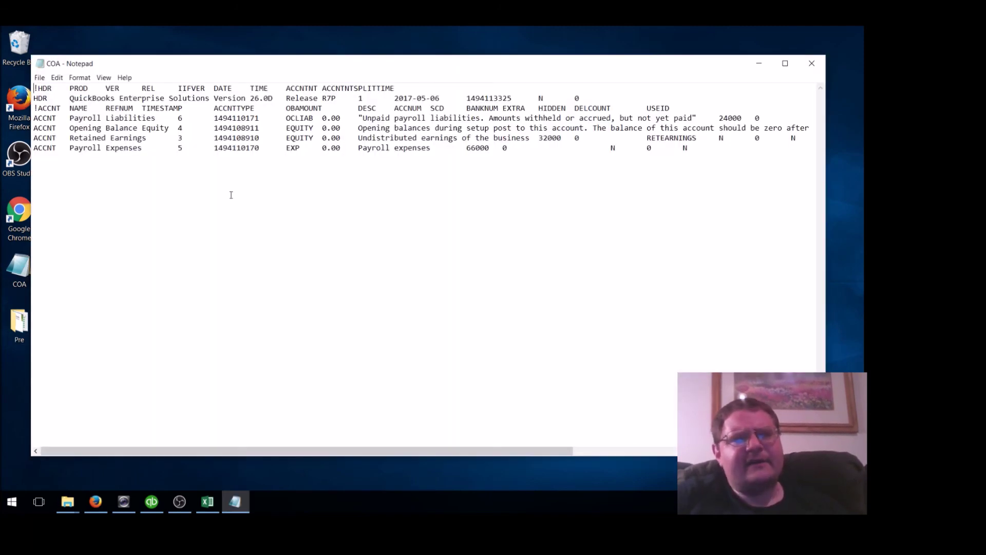
key(ctrl+a)
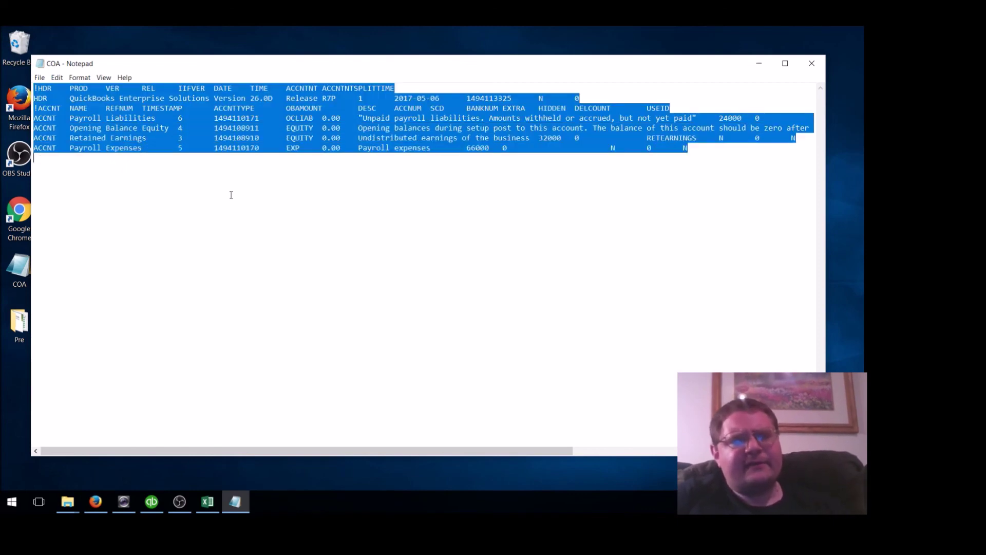
key(Delete)
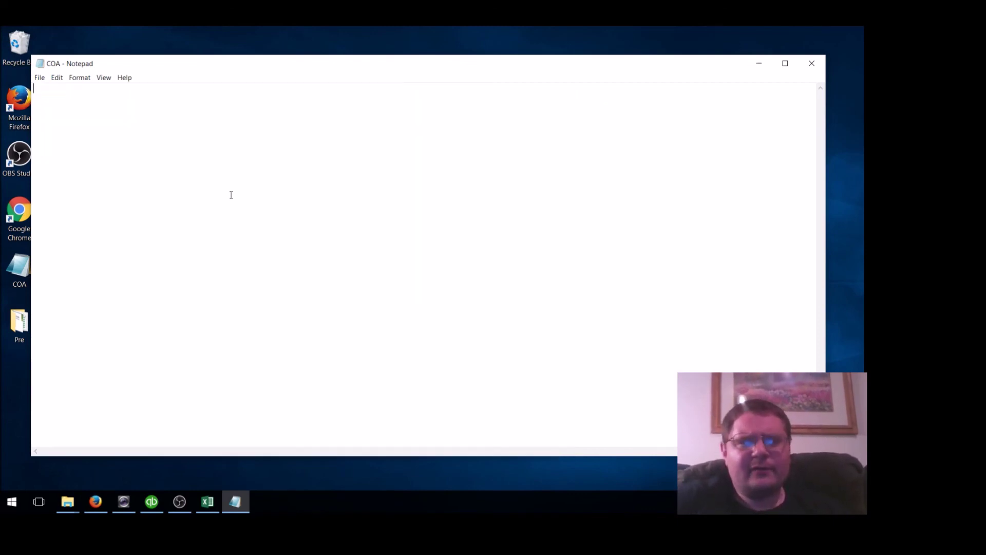
key(ctrl+v)
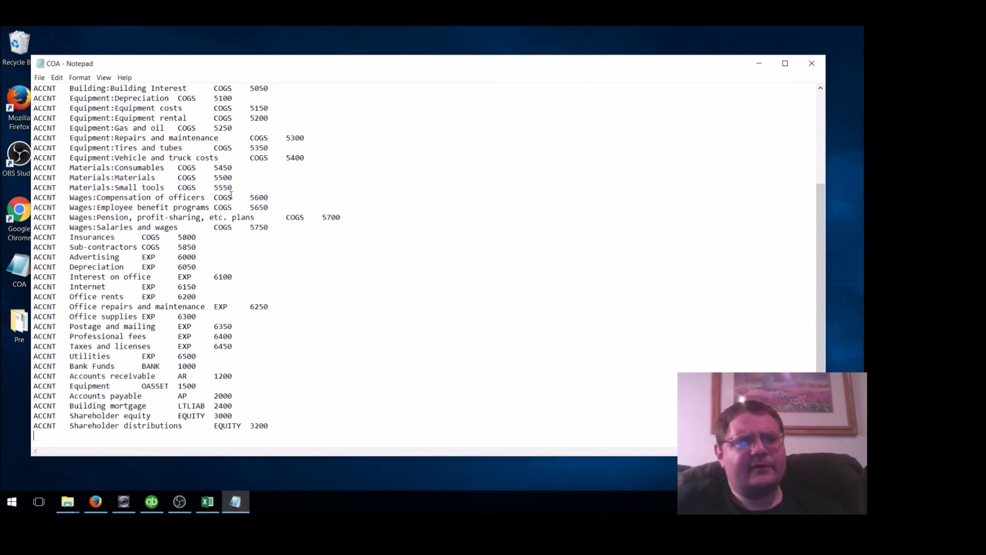
click(39, 78)
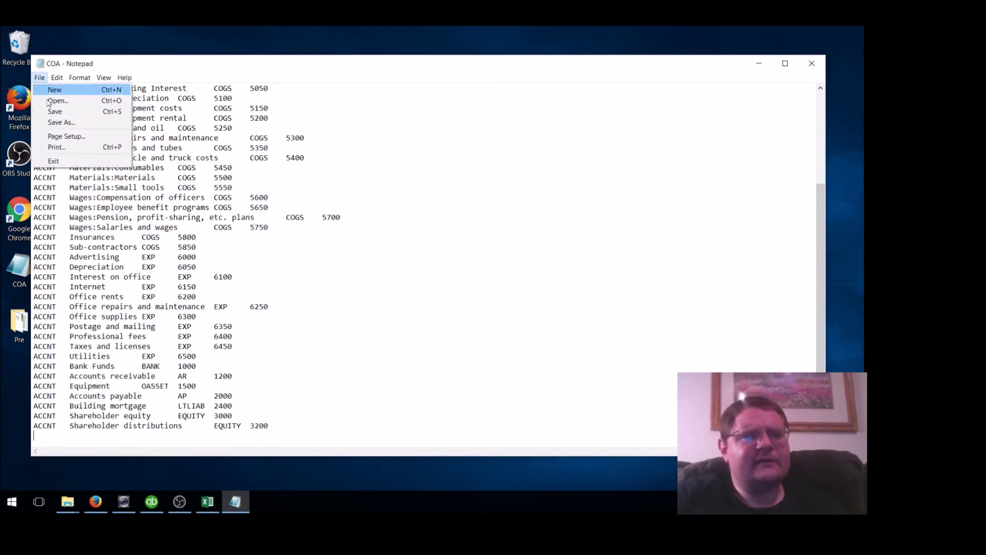
click(77, 111)
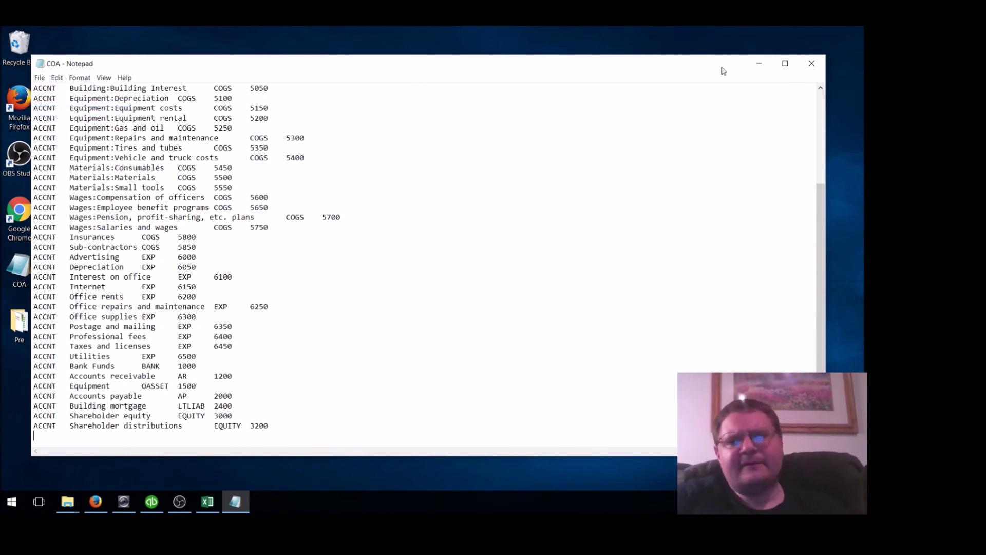
click(811, 68)
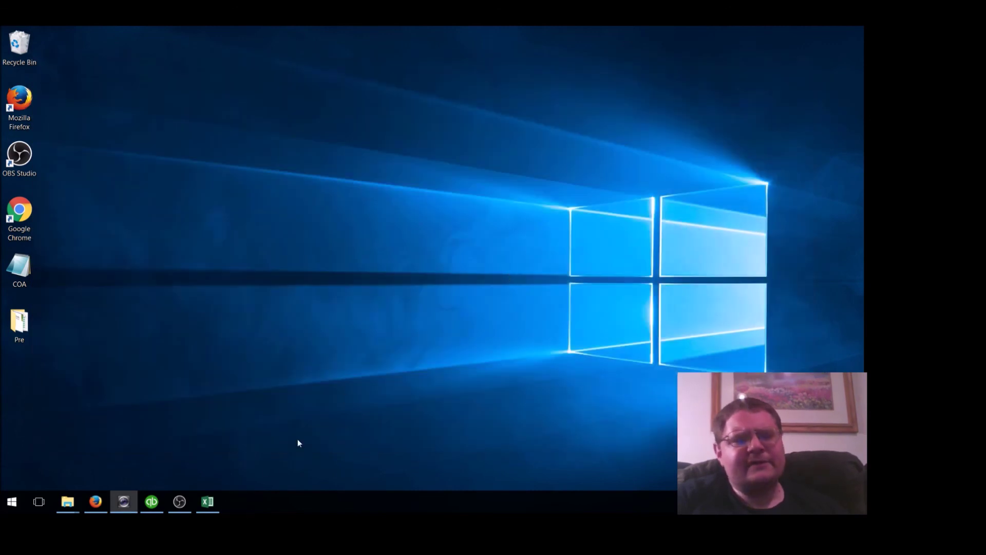
Restore QuickBooks, close all its open windows, and collapse the My Shortcuts panel
click(152, 501)
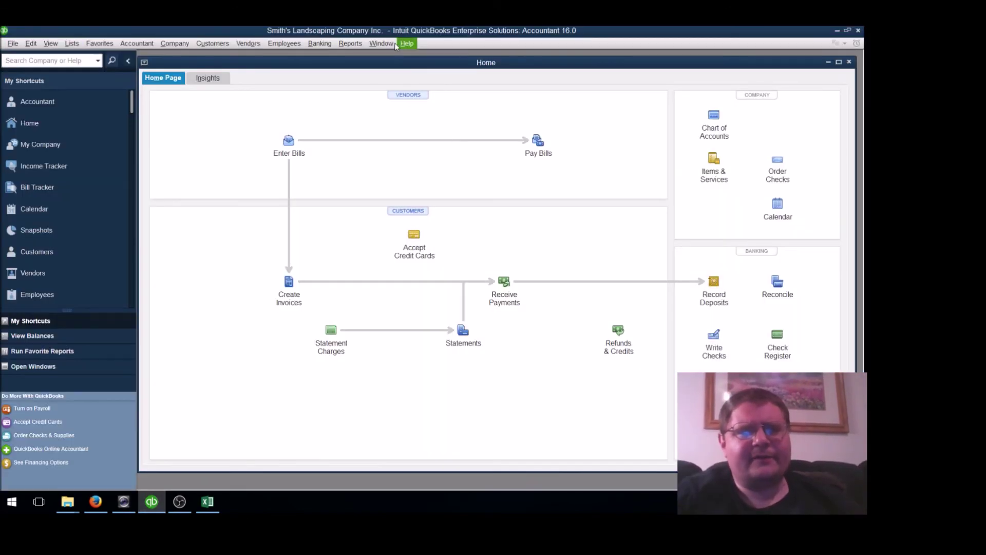
click(394, 44)
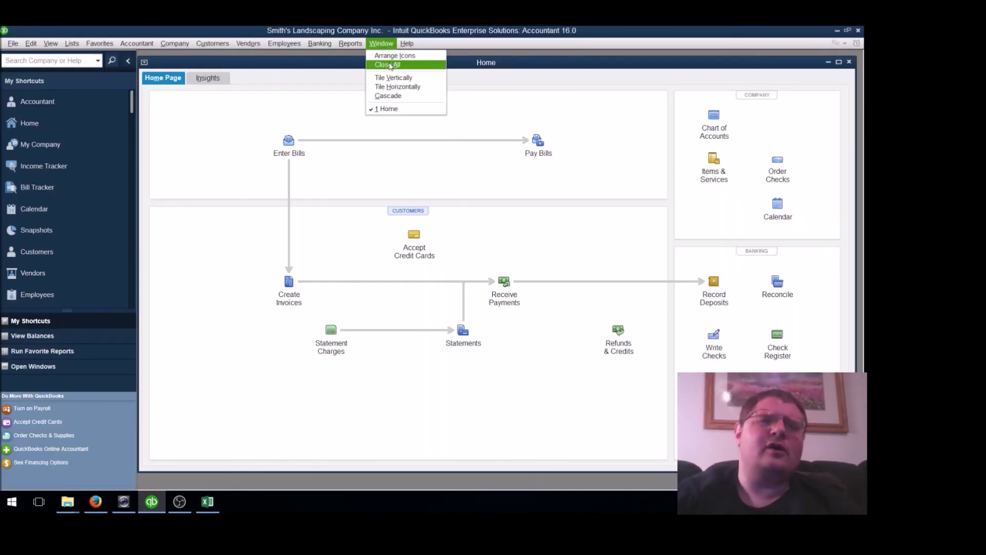
click(390, 64)
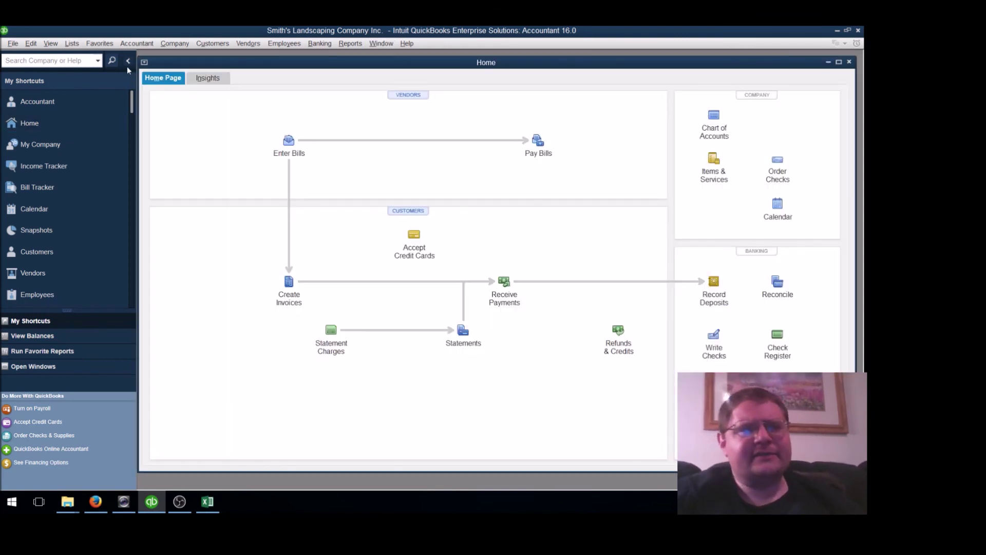
click(128, 63)
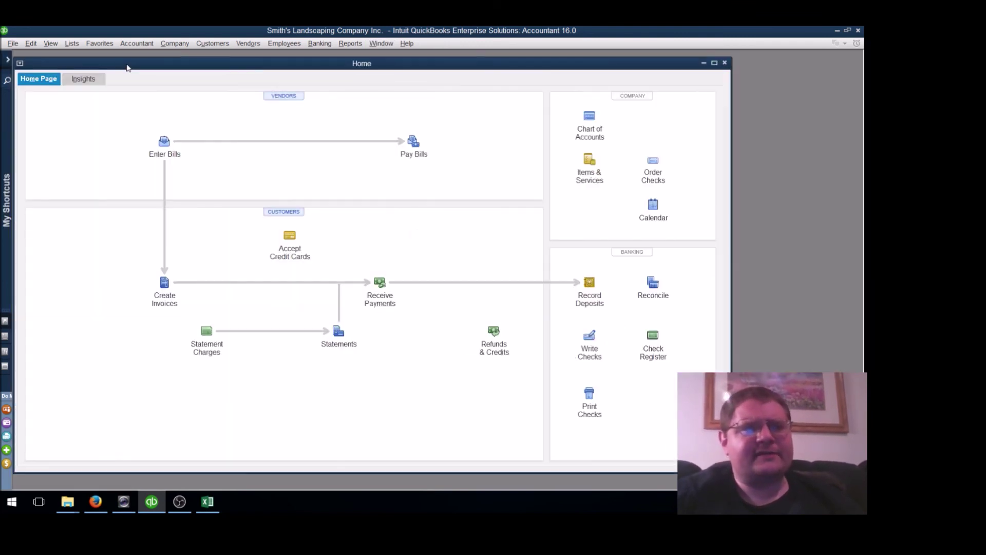
Import the COA file via File > Utilities > Import > IIF Files, and maximize the Home page
click(12, 44)
mouse_move(77, 142)
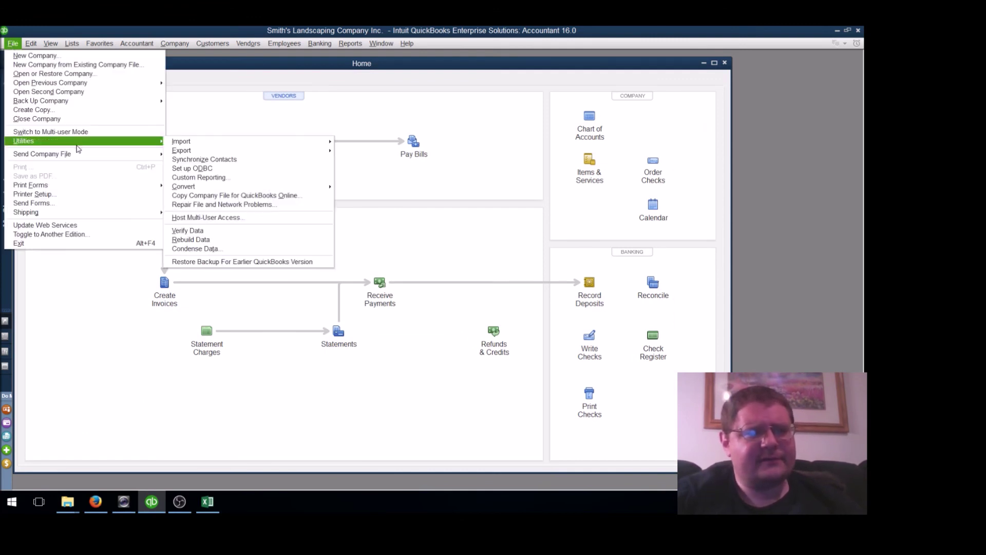
mouse_move(213, 142)
click(354, 151)
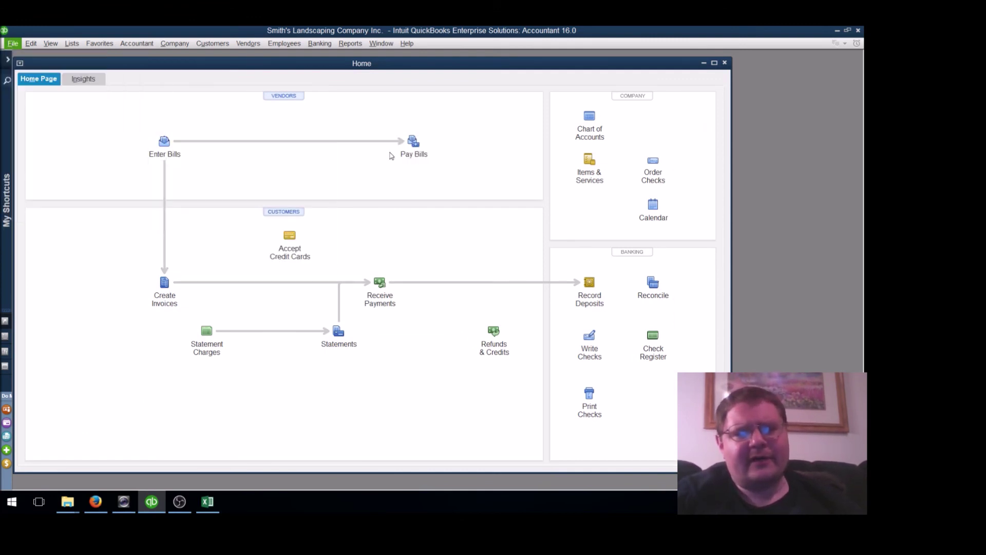
double_click(370, 198)
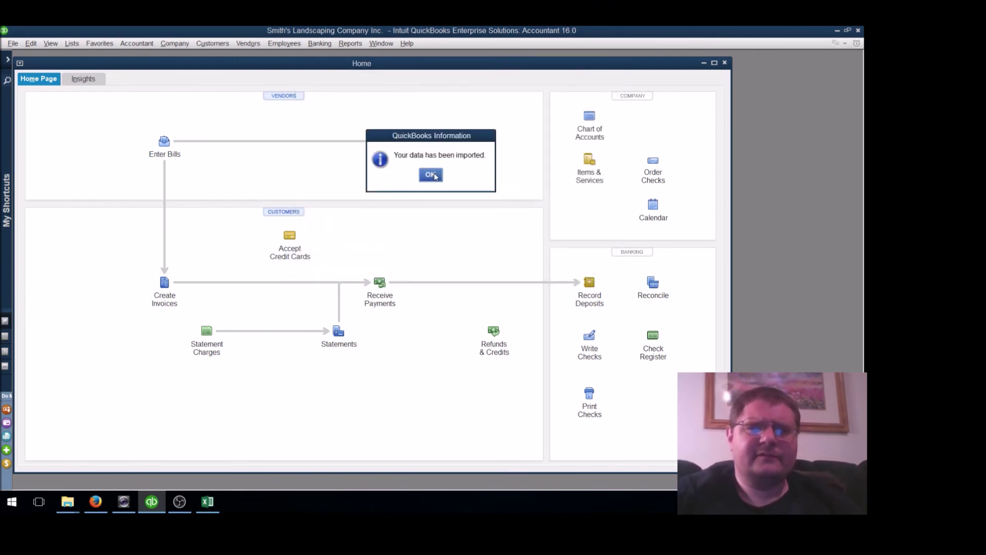
click(434, 175)
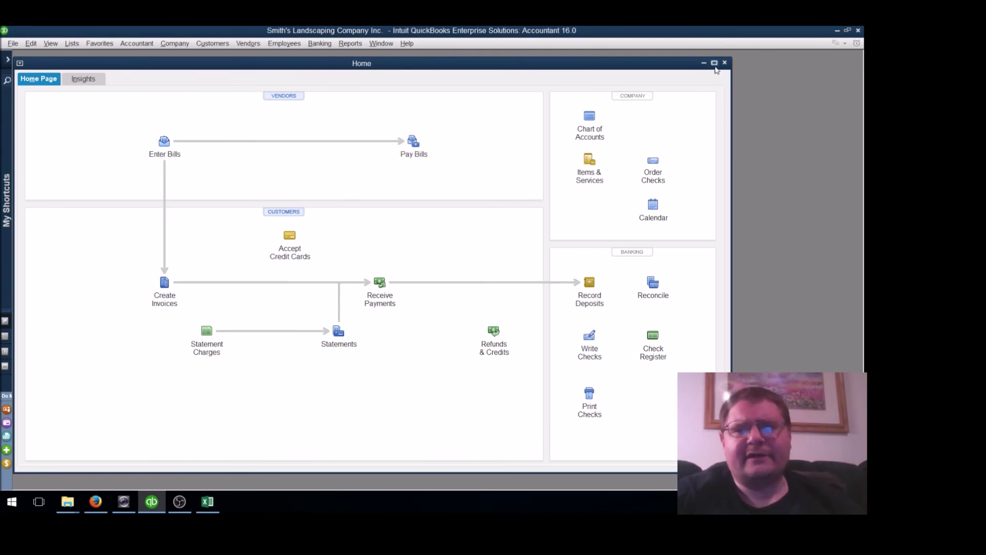
click(715, 63)
Open Lists > Chart of Accounts and step down through the imported accounts from Accounts receivable
click(81, 46)
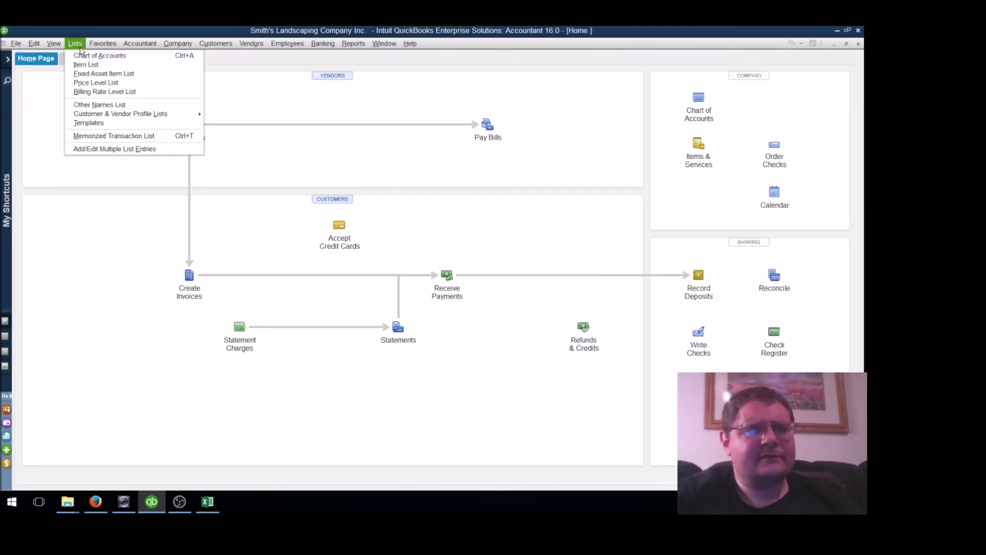
click(81, 57)
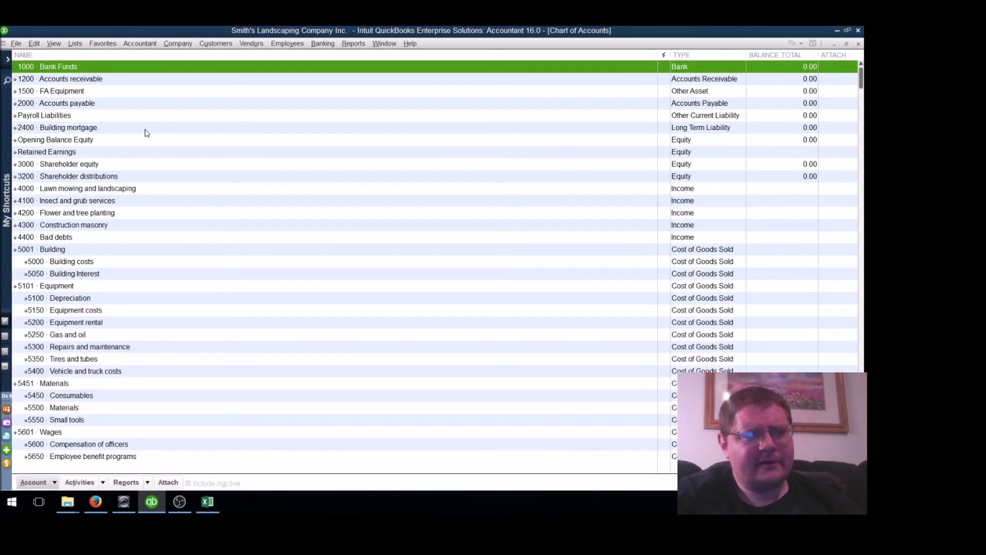
click(79, 81)
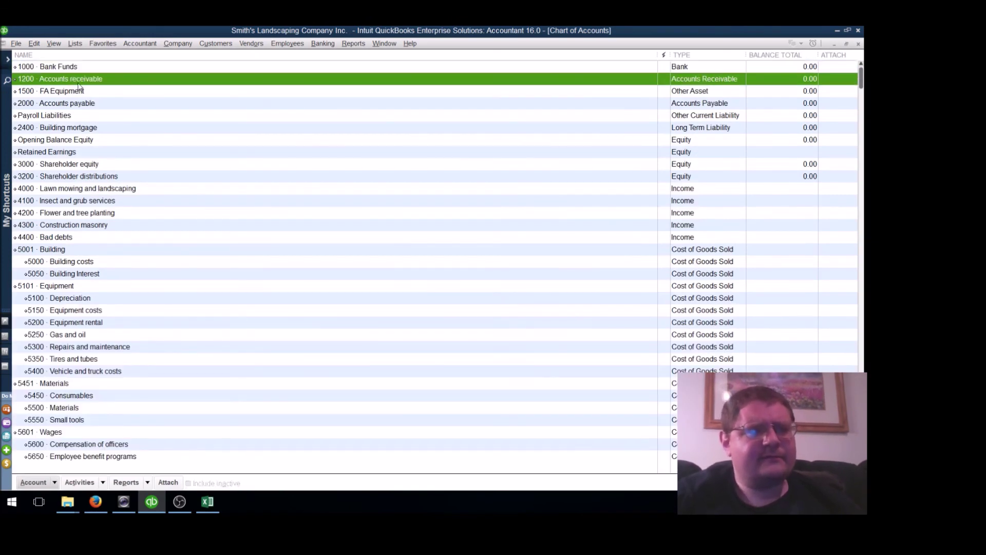
key(Down)
key(Down)
key(Down)
key(Down)
key(Down)
key(Down)
key(Down)
key(Down)
key(Down)
key(Down)
key(Down)
key(Down)
key(Down)
key(Down)
key(Down)
key(Down)
key(Down)
key(Down)
key(Down)
key(Down)
key(Down)
key(Down)
key(Down)
key(Down)
key(Down)
key(Down)
key(Down)
key(Down)
key(Down)
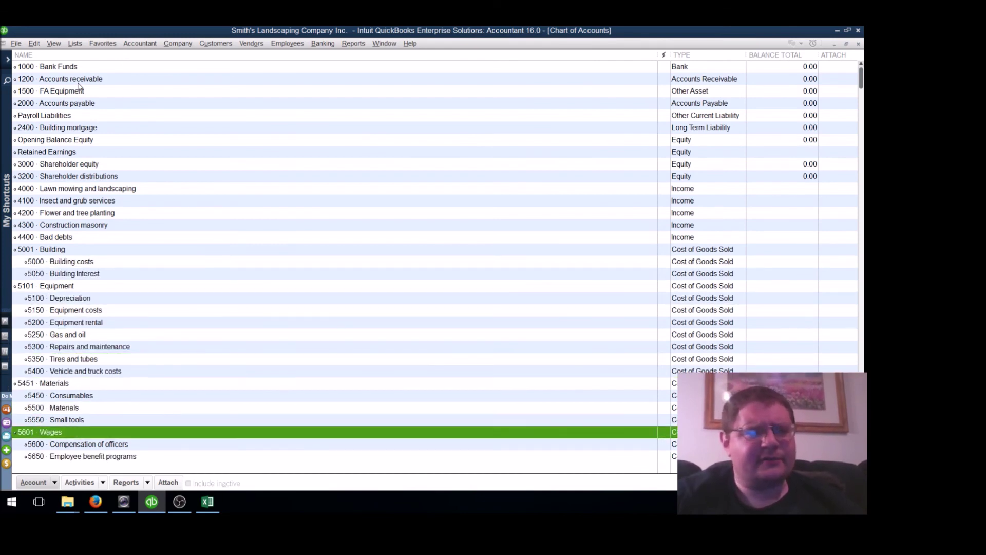